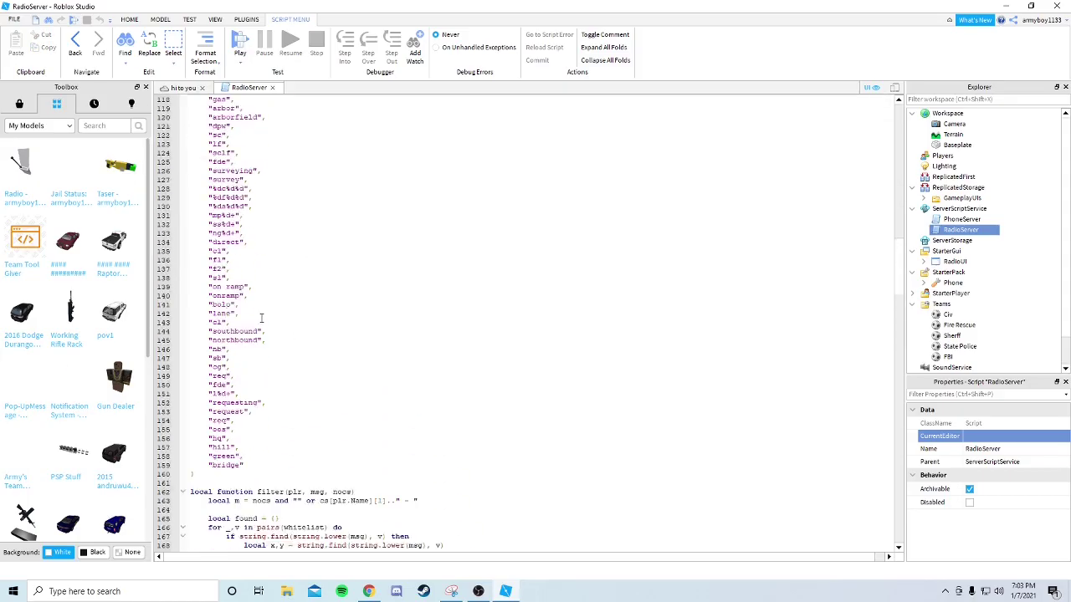
Step: Add two "test" entries after "bridge" at the end of the whitelist table in the RadioServer script
click(256, 438)
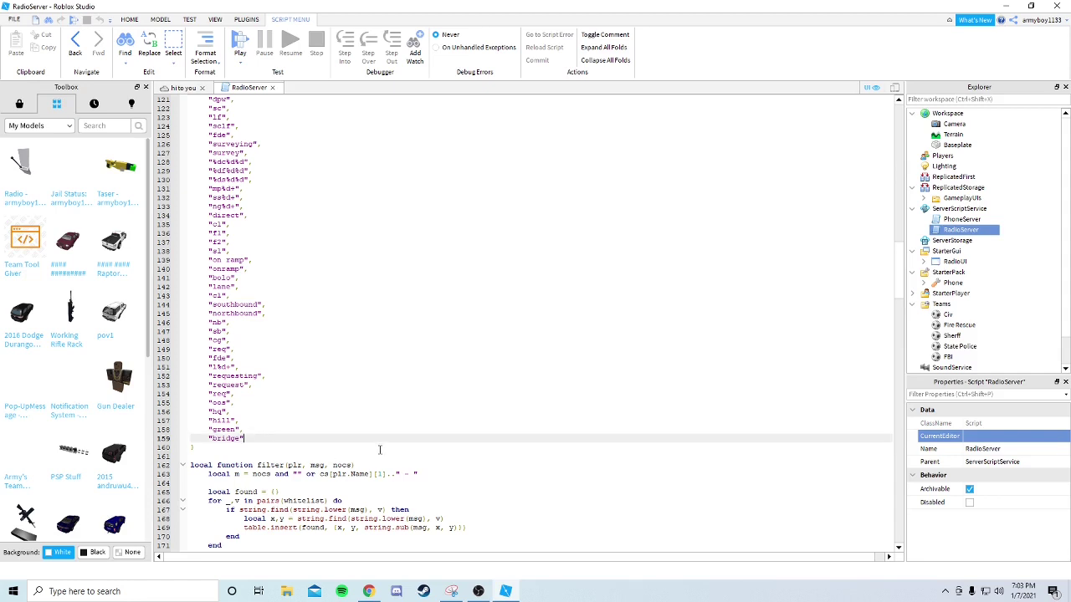
key(Return)
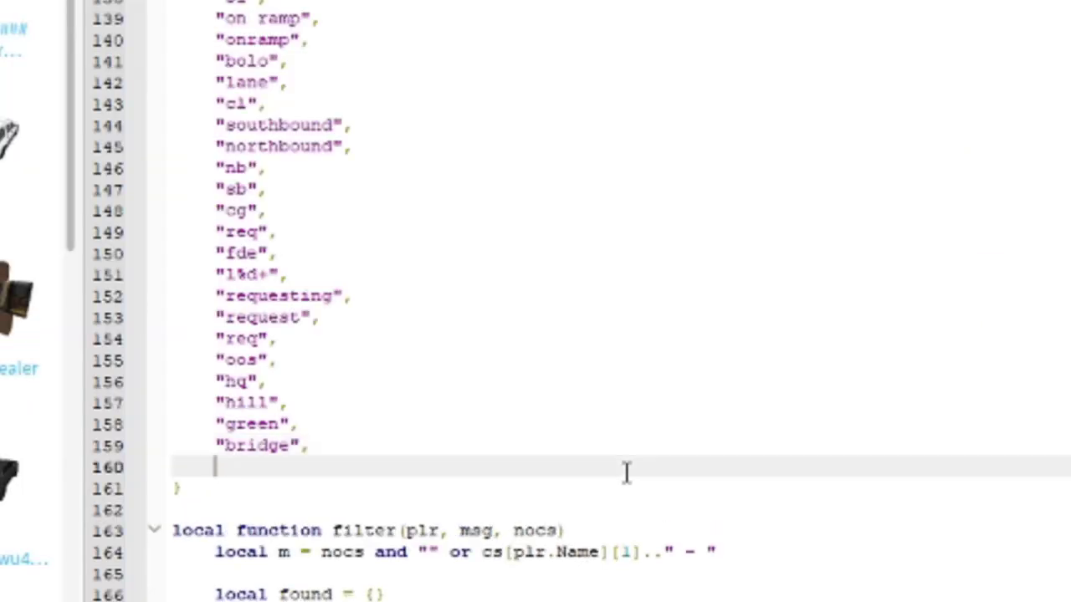
text("test",)
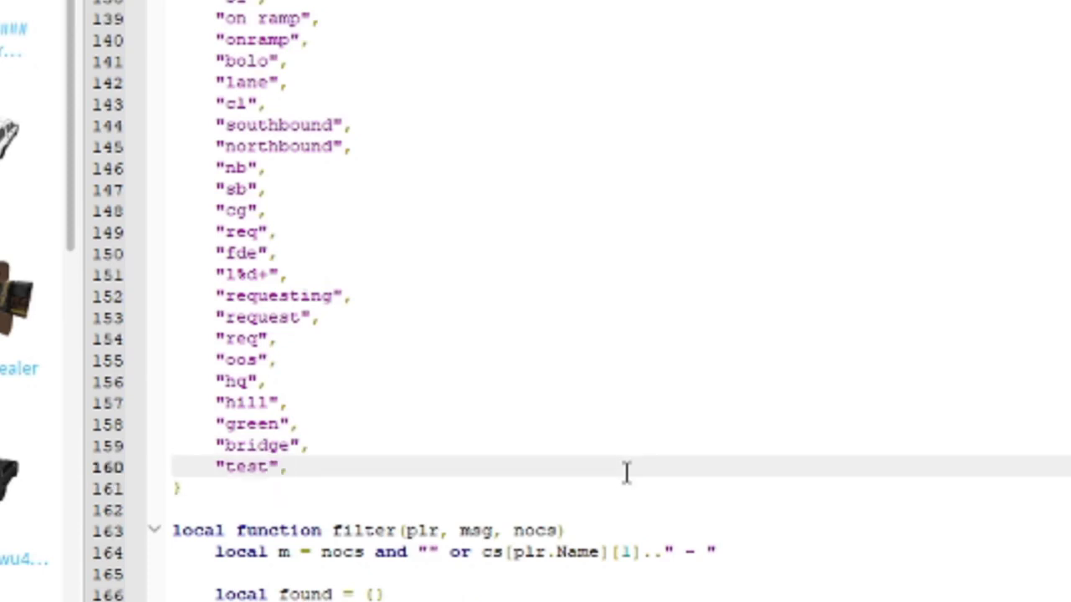
key(Return)
text("test)
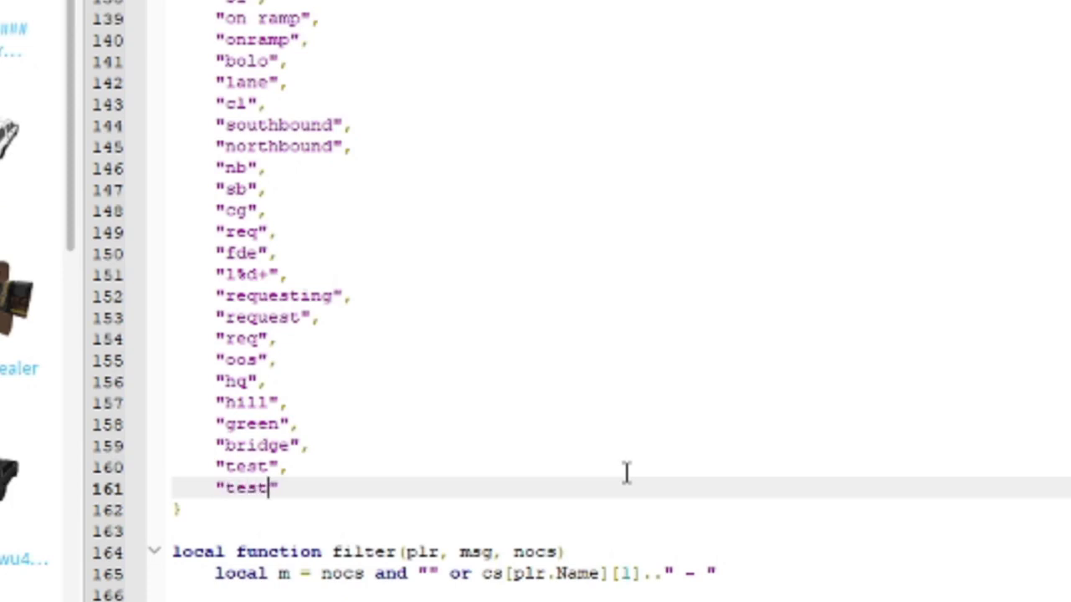
Step: Remove the two "test" entries and the comma after "bridge" from the whitelist table
drag(443, 510, 176, 469)
click(303, 512)
drag(309, 494, 206, 466)
key(BackSpace)
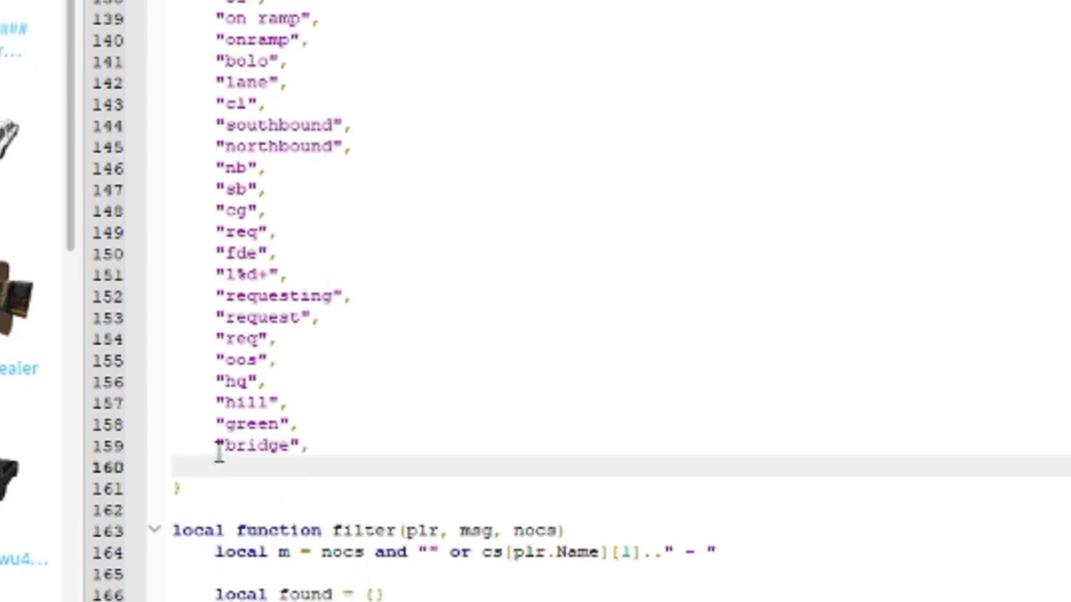
key(BackSpace)
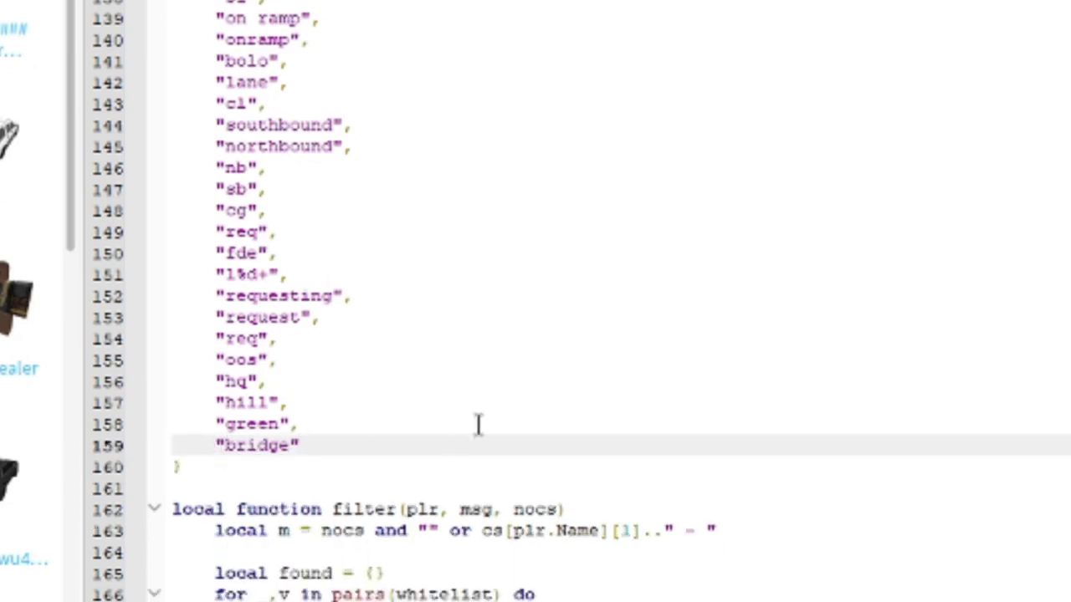
Step: Check the Fire Rescue team's color and set the BrickColor of the FD condition in the verify function to "Maroon"
scroll(677, 406, down, 13)
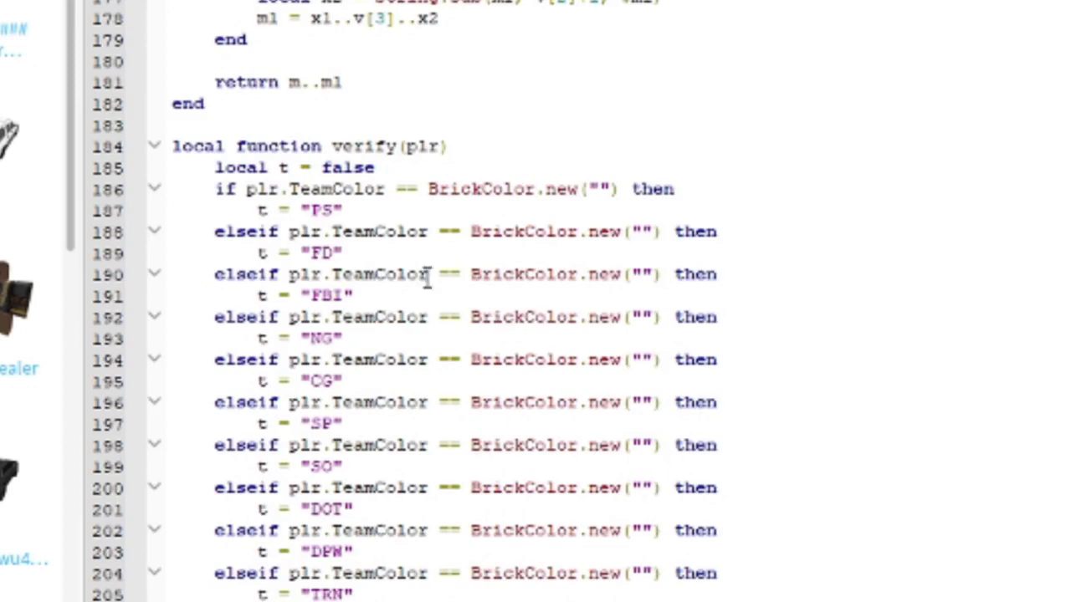
scroll(419, 212, down, 3)
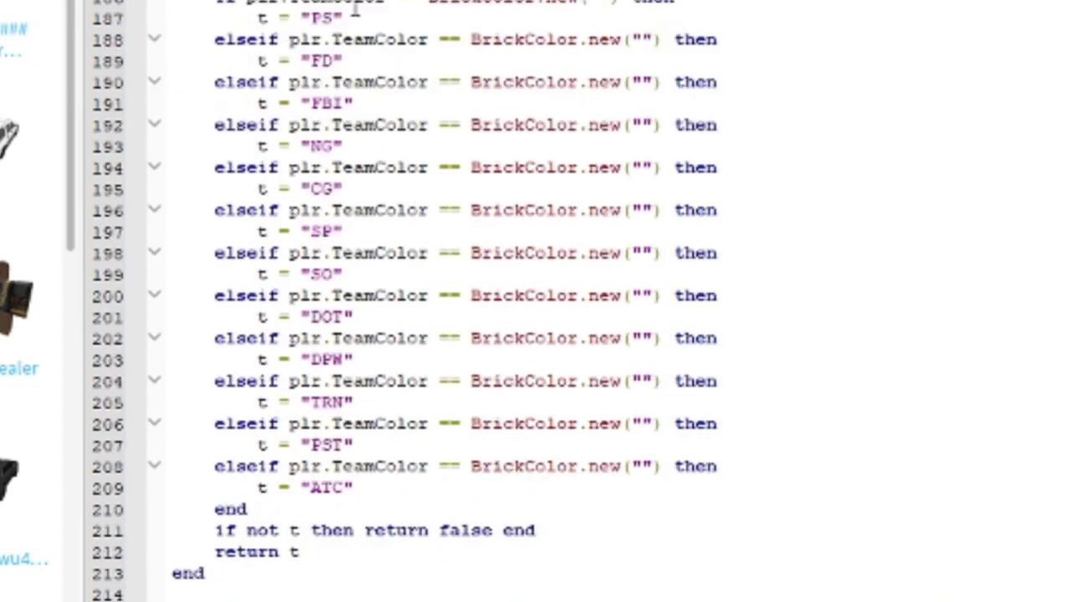
double_click(318, 19)
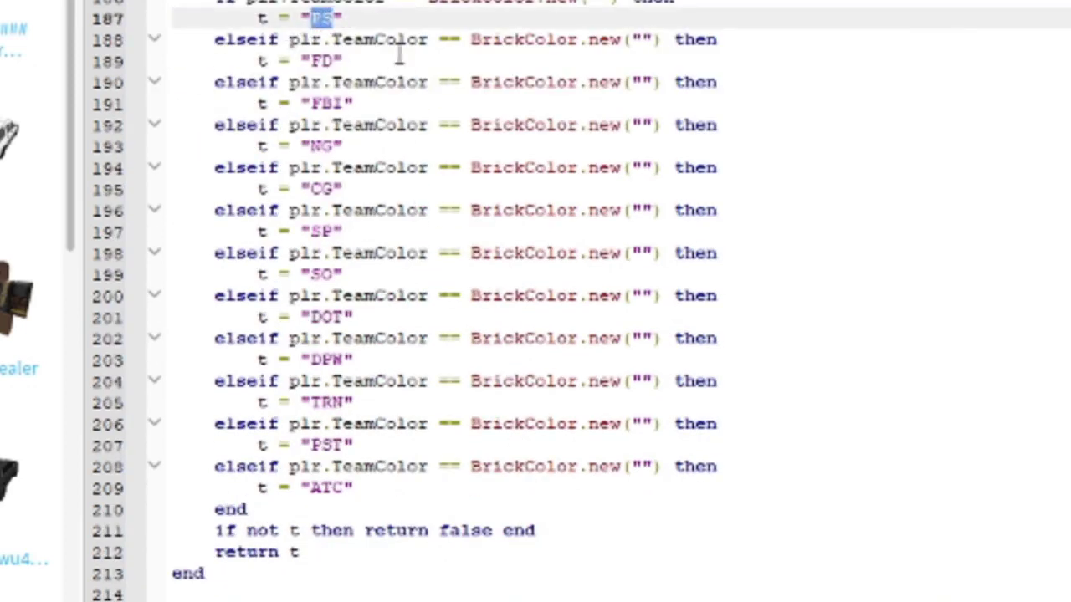
double_click(319, 61)
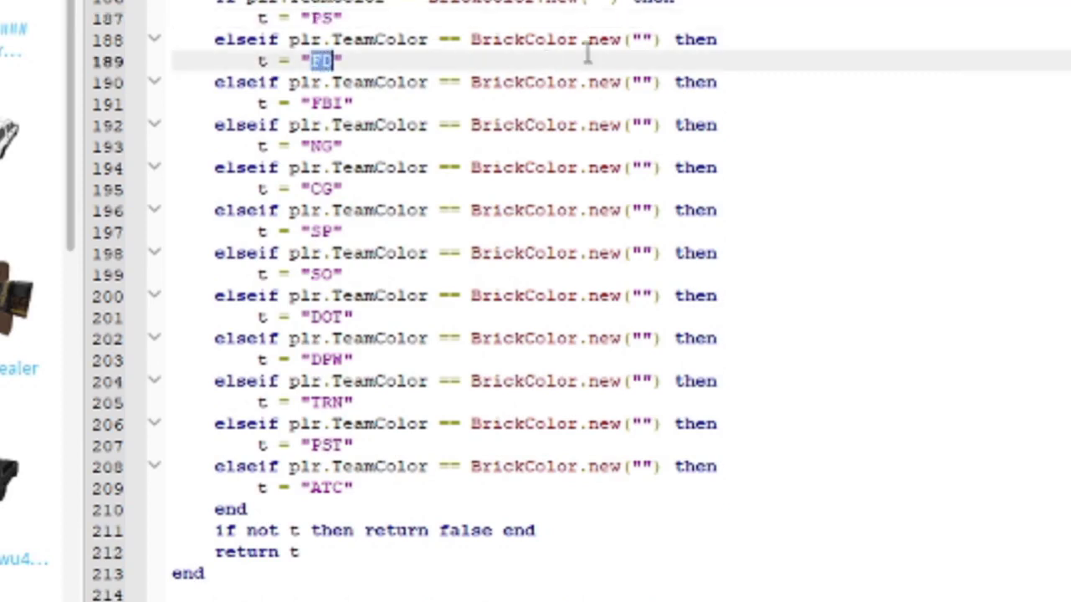
click(641, 39)
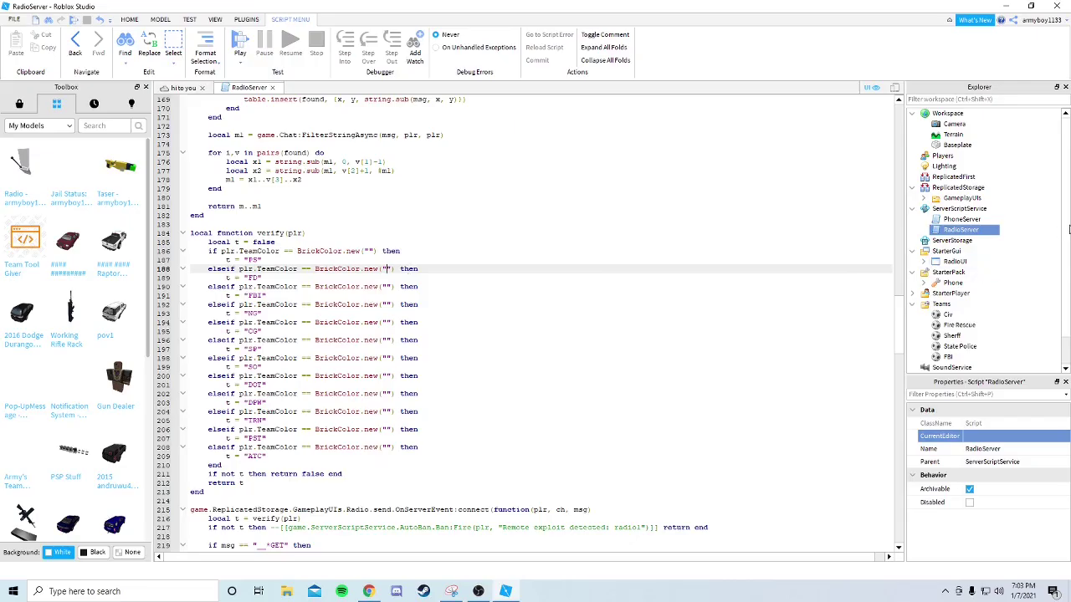
scroll(954, 295, down, 1)
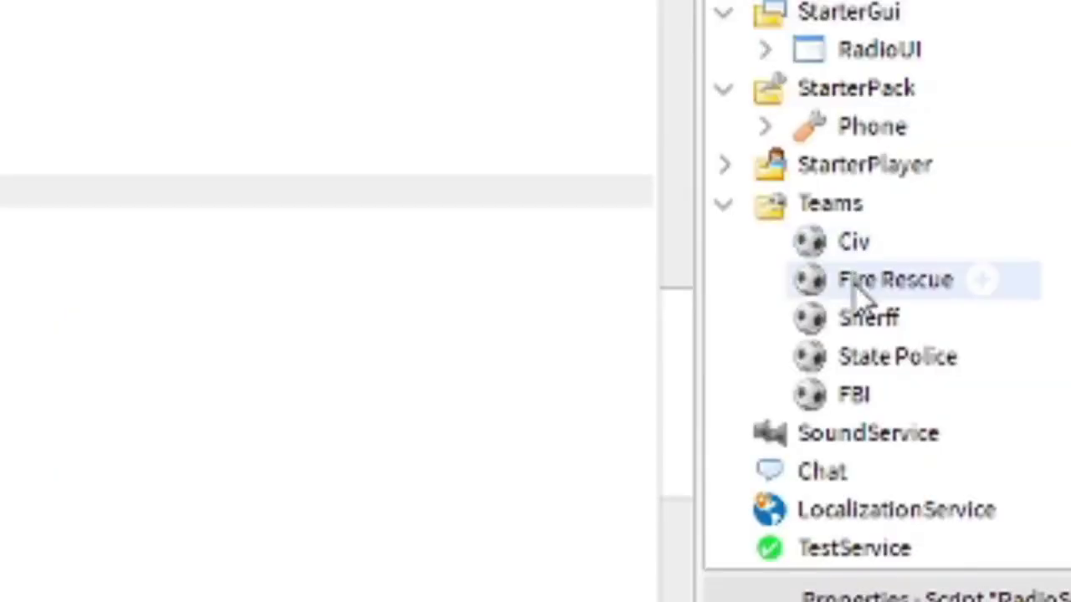
click(949, 294)
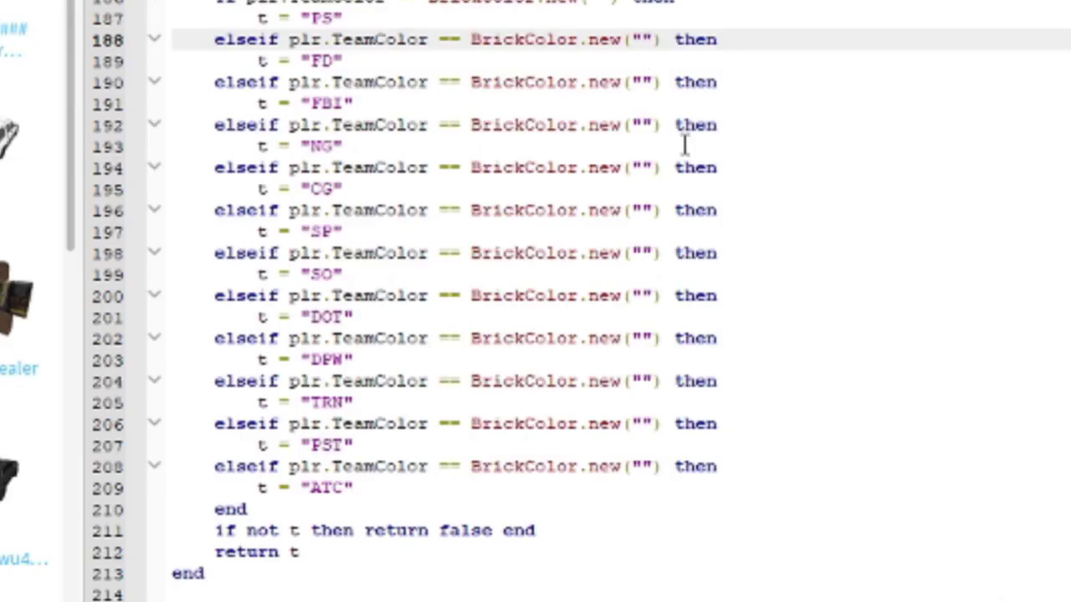
text(Ma)
key(Down)
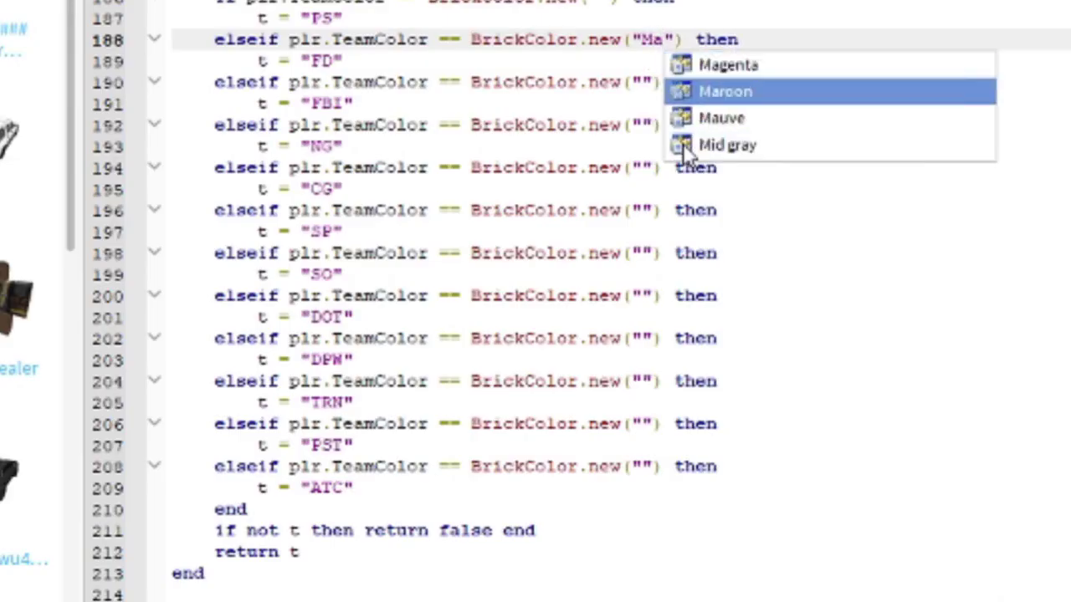
key(Return)
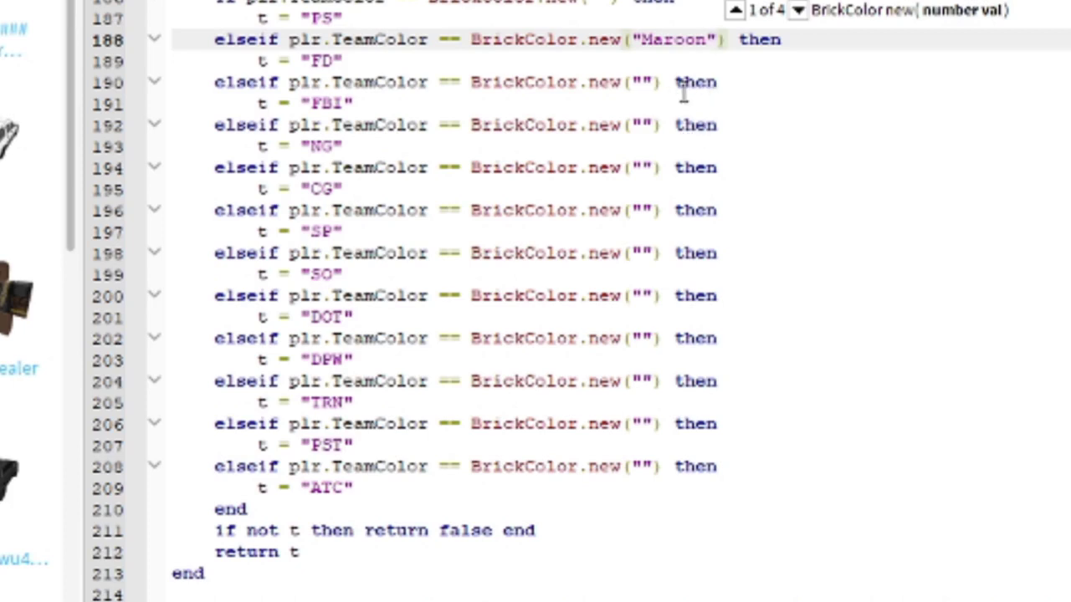
double_click(743, 39)
double_click(333, 63)
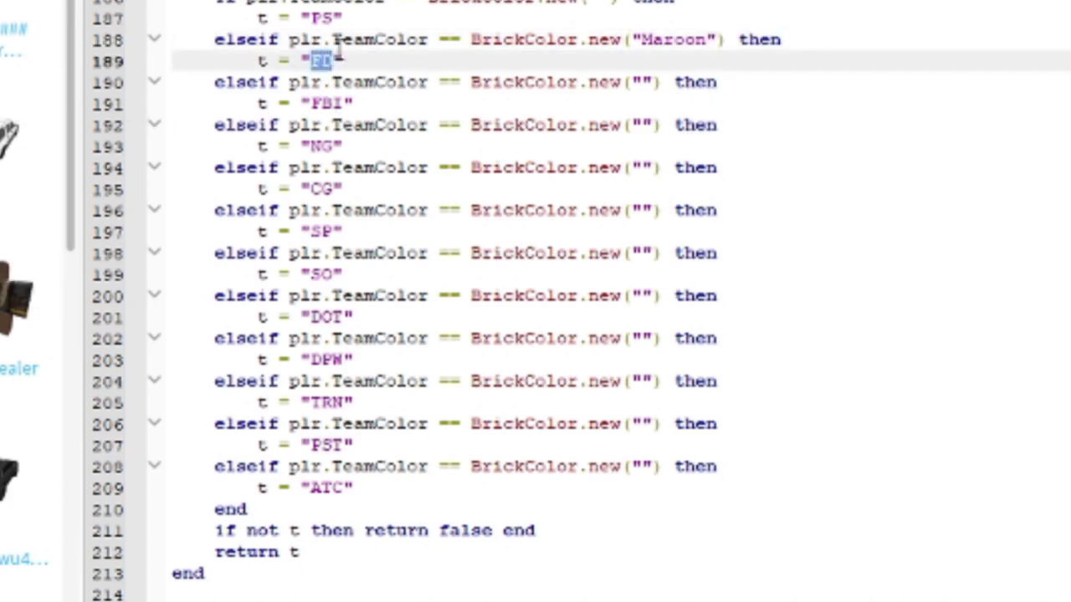
click(333, 39)
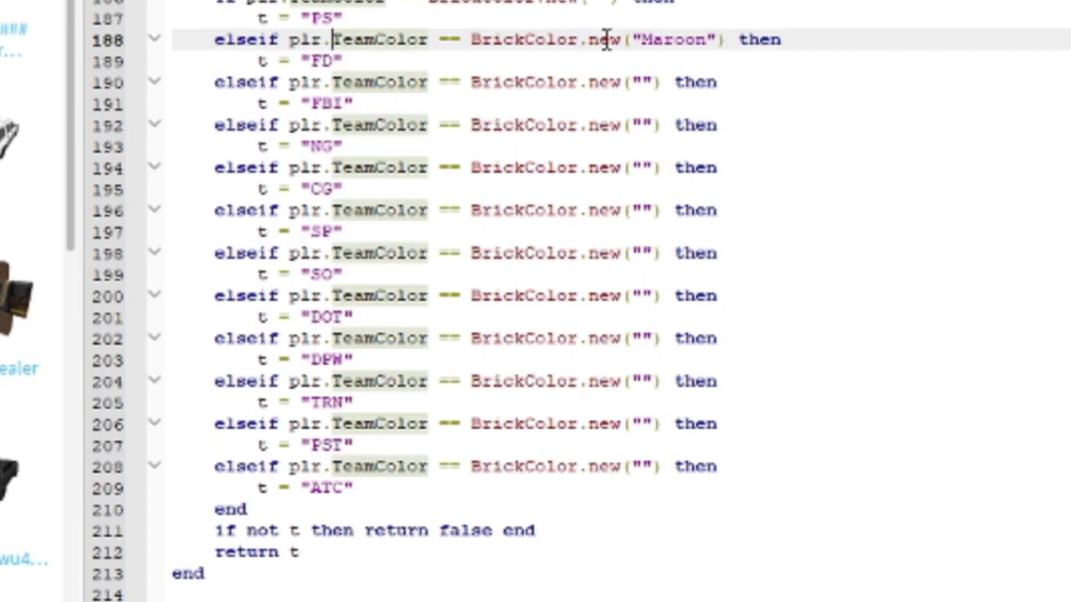
drag(739, 39, 782, 40)
drag(258, 60, 338, 60)
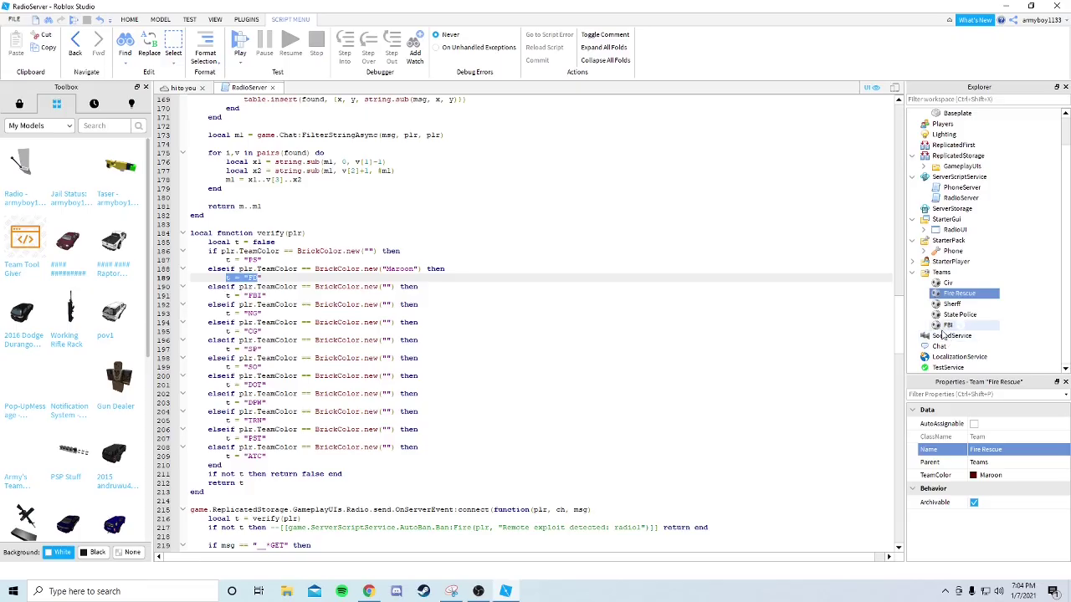
Step: Look up the FBI team's color and set the FBI condition's BrickColor in the verify function to "Really black"
click(944, 327)
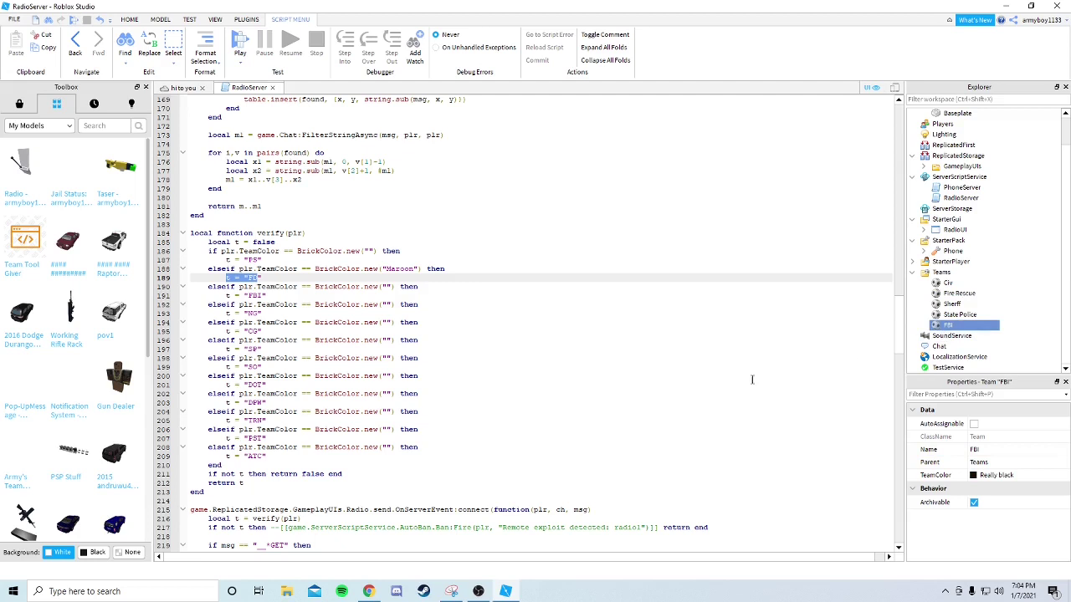
click(387, 287)
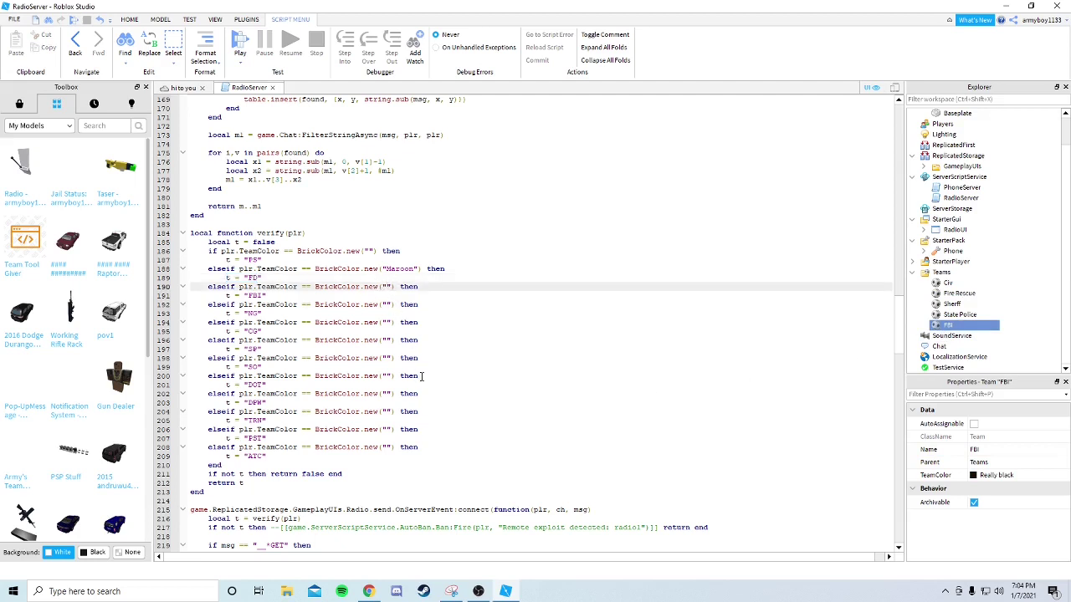
text(re)
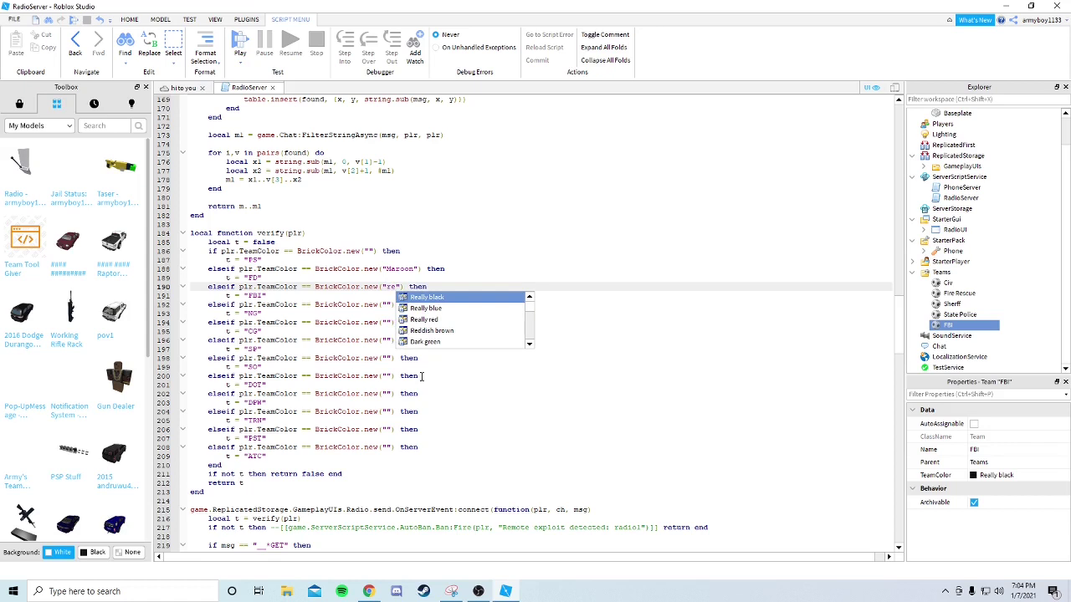
key(Return)
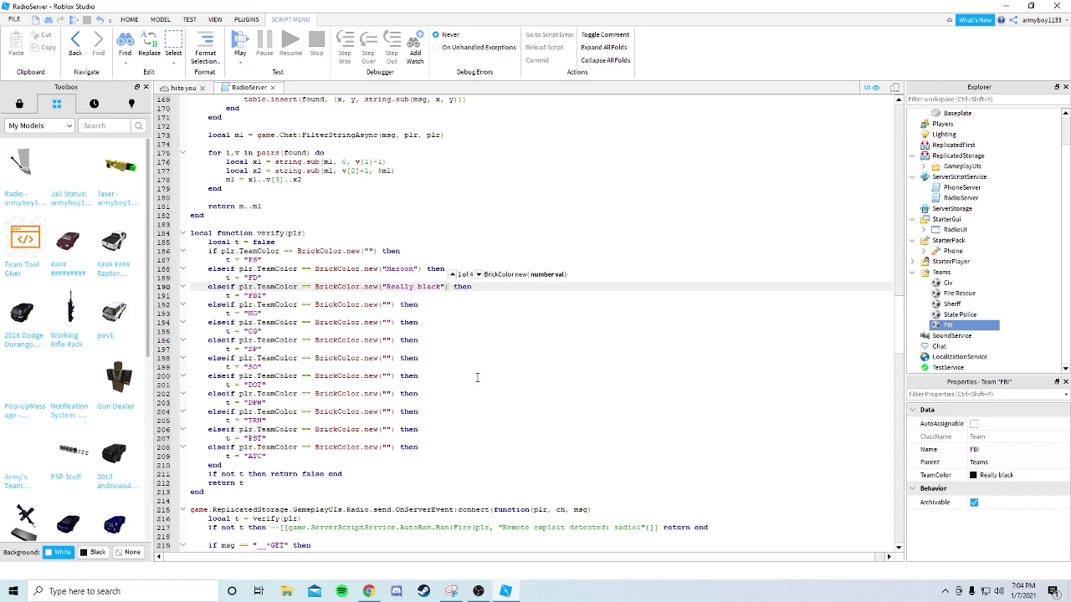
Step: Using the State Police and Sheriff team colors, set the SP condition's BrickColor to "Lapis" and the SO condition's to "Reddish brown"
click(388, 340)
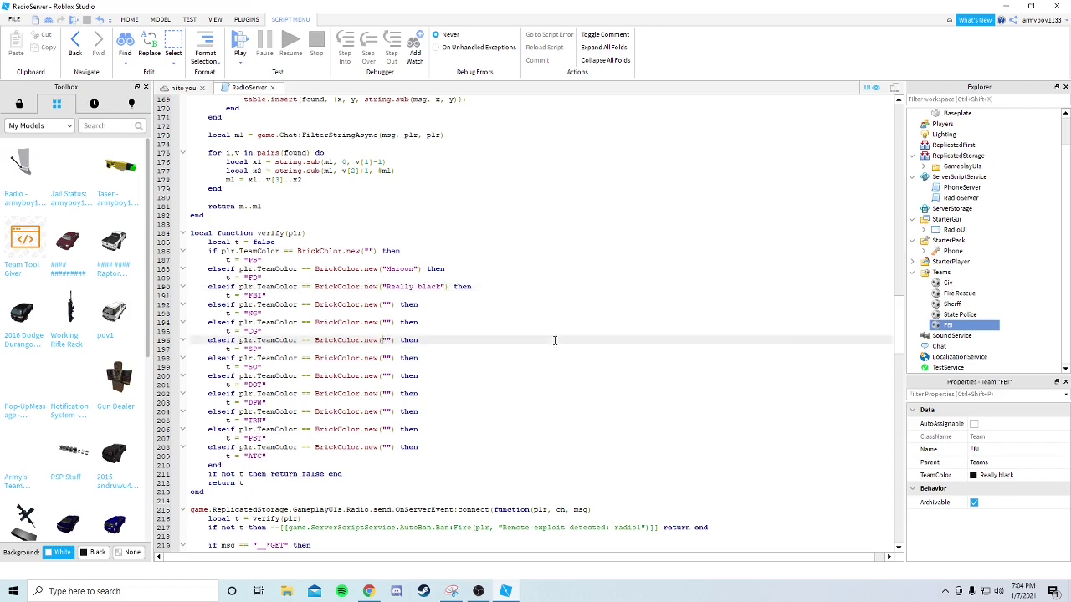
click(960, 315)
text(Lapis)
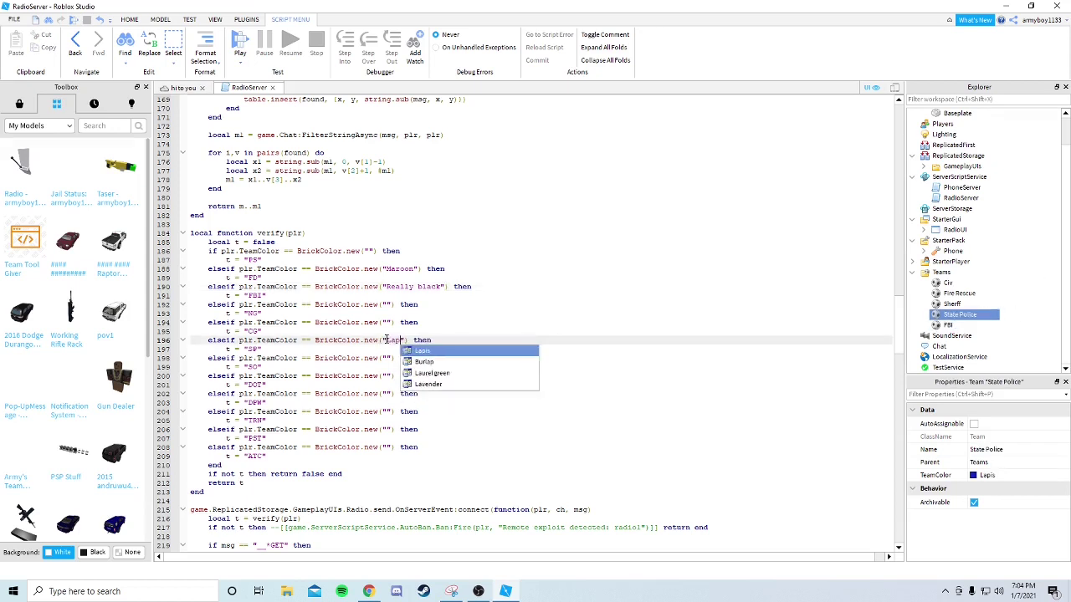
click(952, 304)
click(387, 359)
text(Reddish brown)
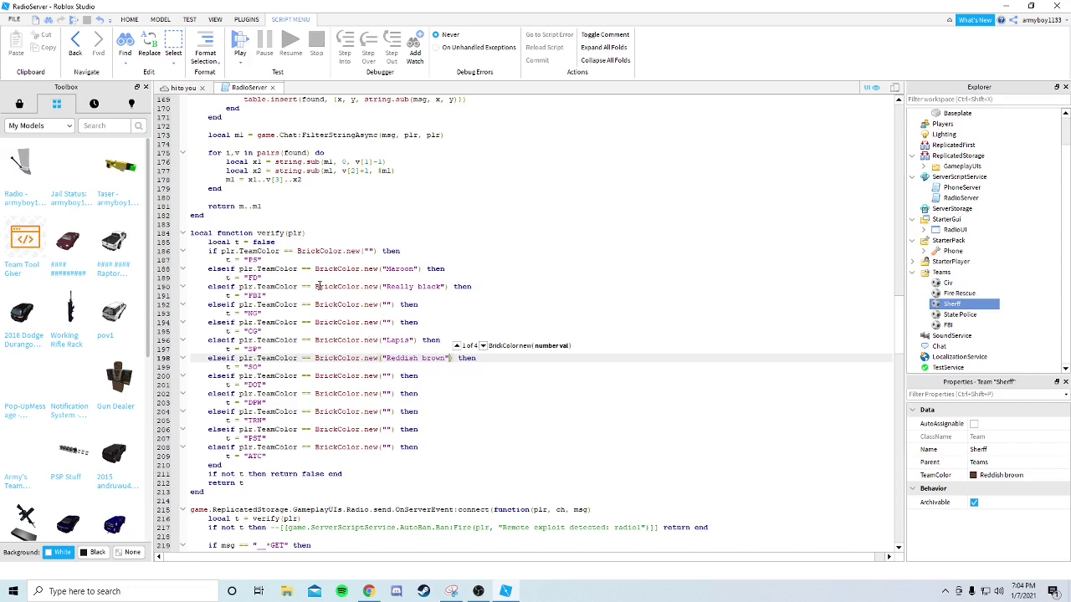
Step: Review the RadioServer script from the logos table through the last event handler, and close the script
scroll(329, 475, down, 7)
click(401, 361)
scroll(353, 356, up, 6)
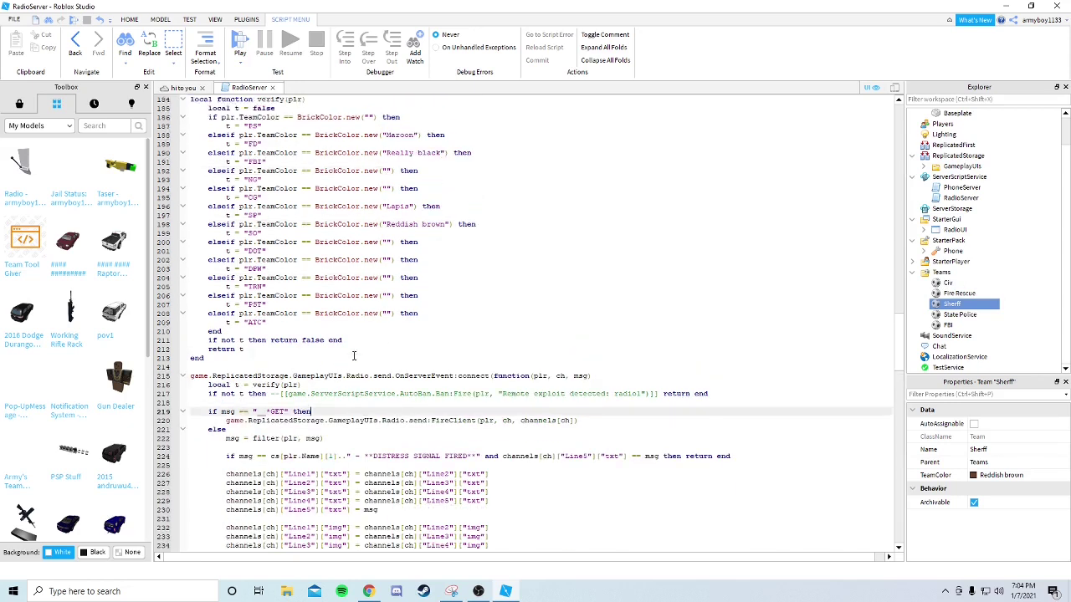
scroll(254, 367, up, 20)
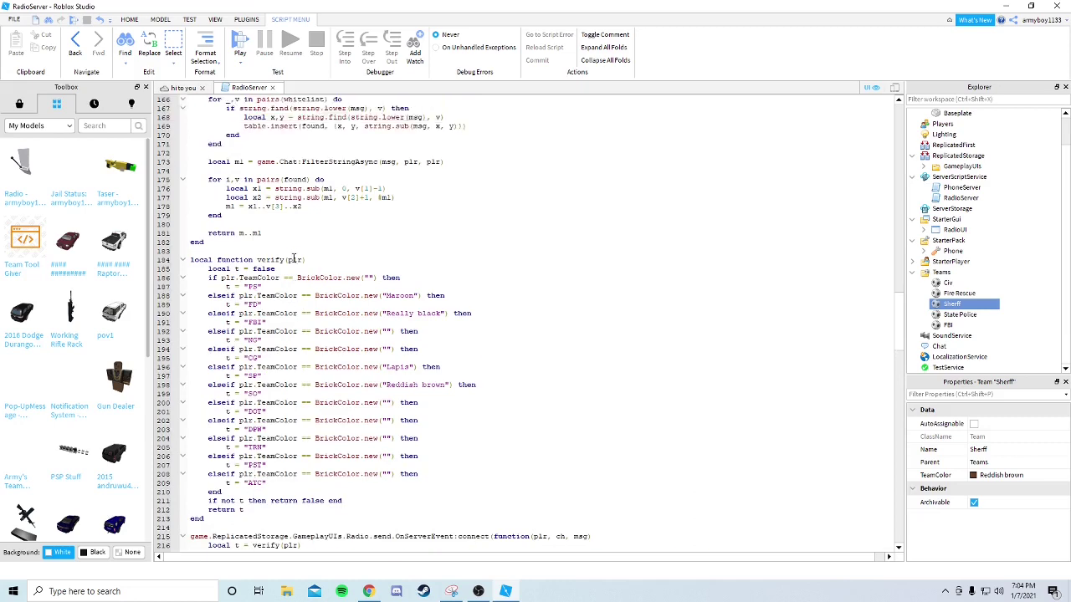
scroll(264, 203, up, 13)
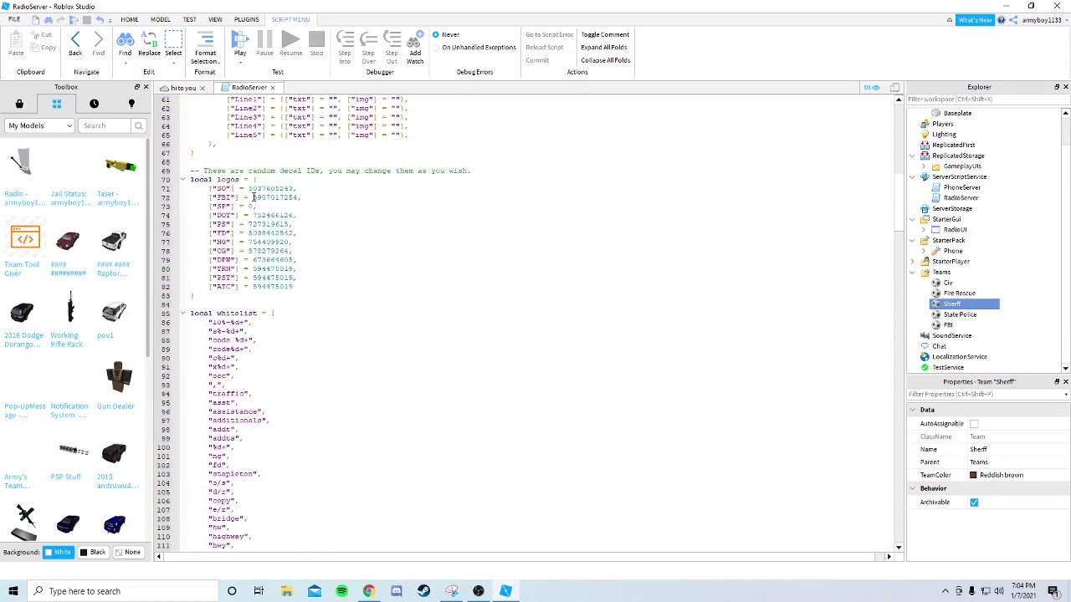
scroll(241, 250, down, 20)
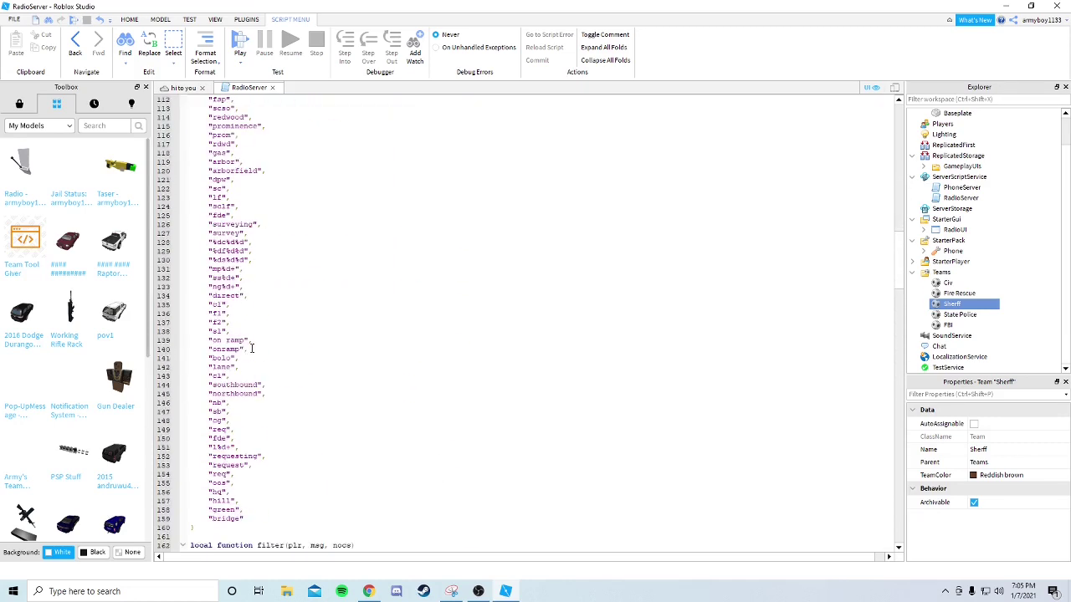
scroll(251, 352, down, 18)
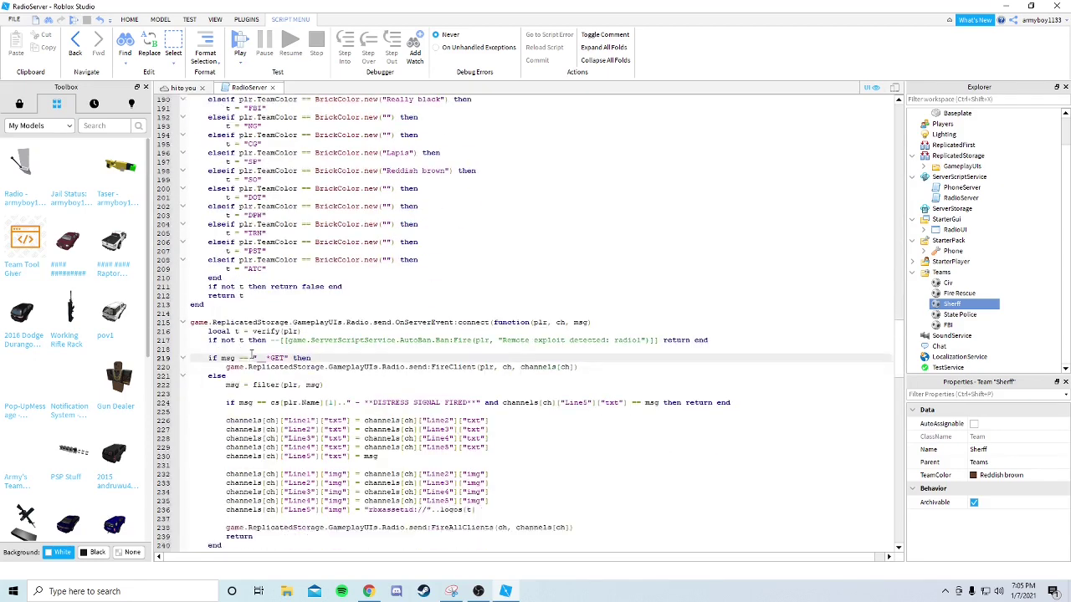
scroll(251, 356, down, 20)
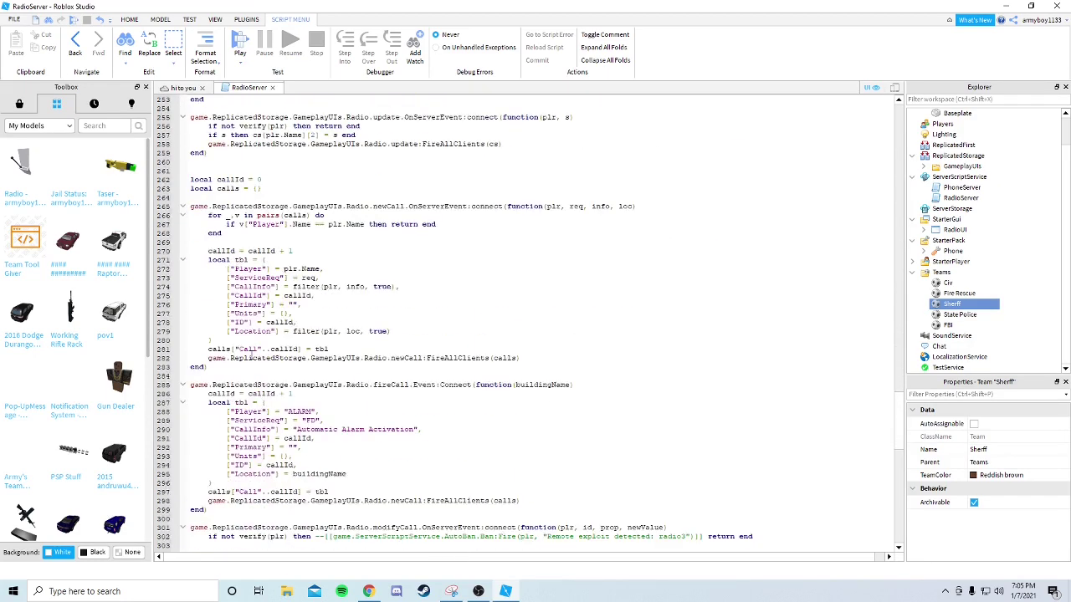
scroll(251, 356, down, 2)
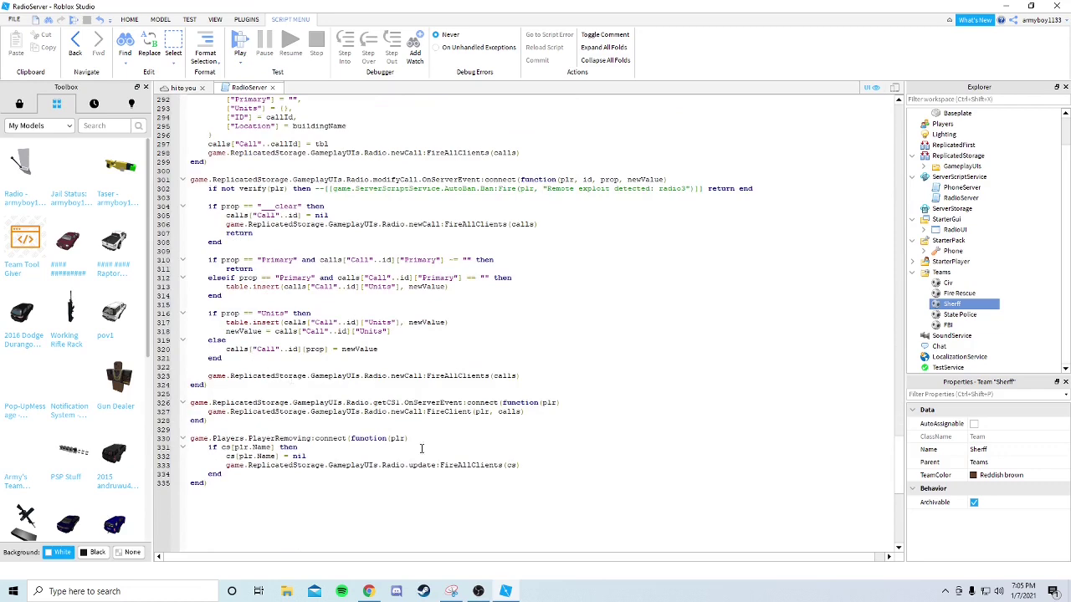
scroll(413, 306, up, 1)
scroll(502, 351, up, 11)
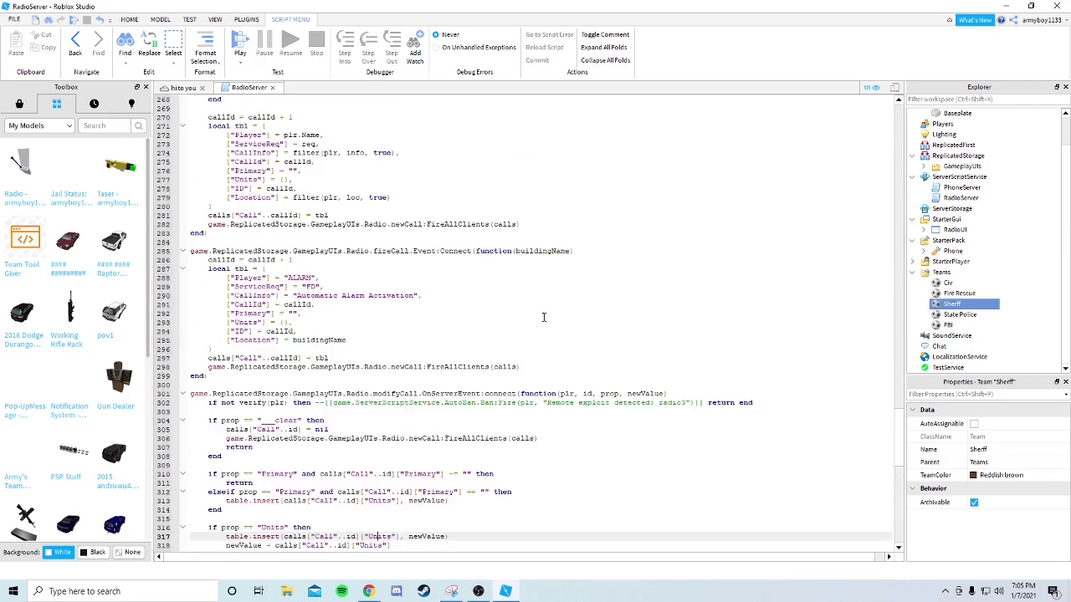
scroll(507, 313, up, 20)
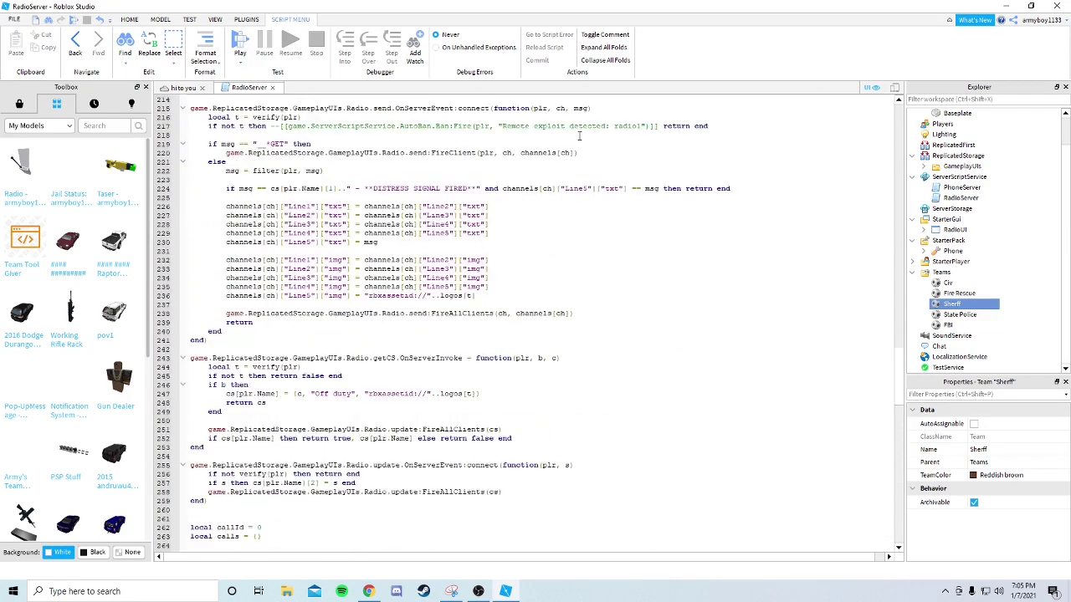
scroll(494, 174, up, 6)
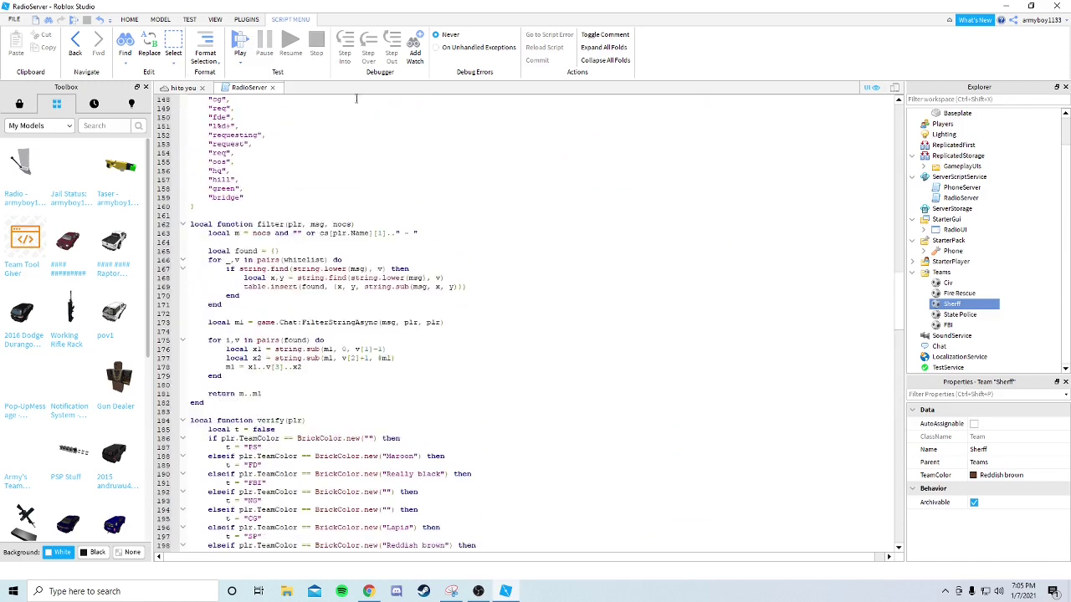
click(277, 88)
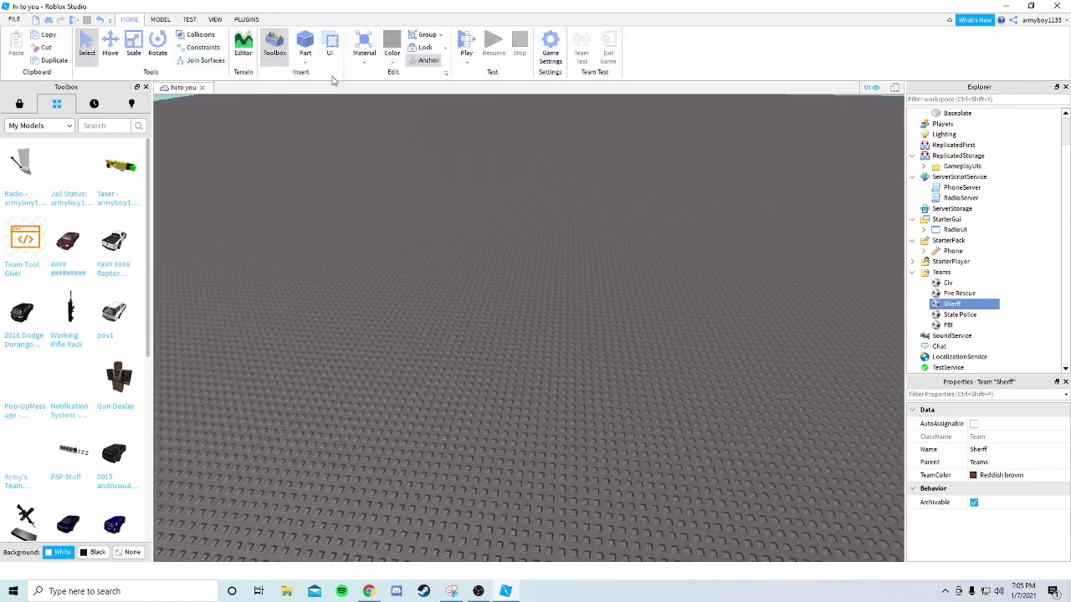
Step: Inspect the contents of the Phone and Radio folders inside GameplayUIs, and collapse ReplicatedStorage
click(924, 167)
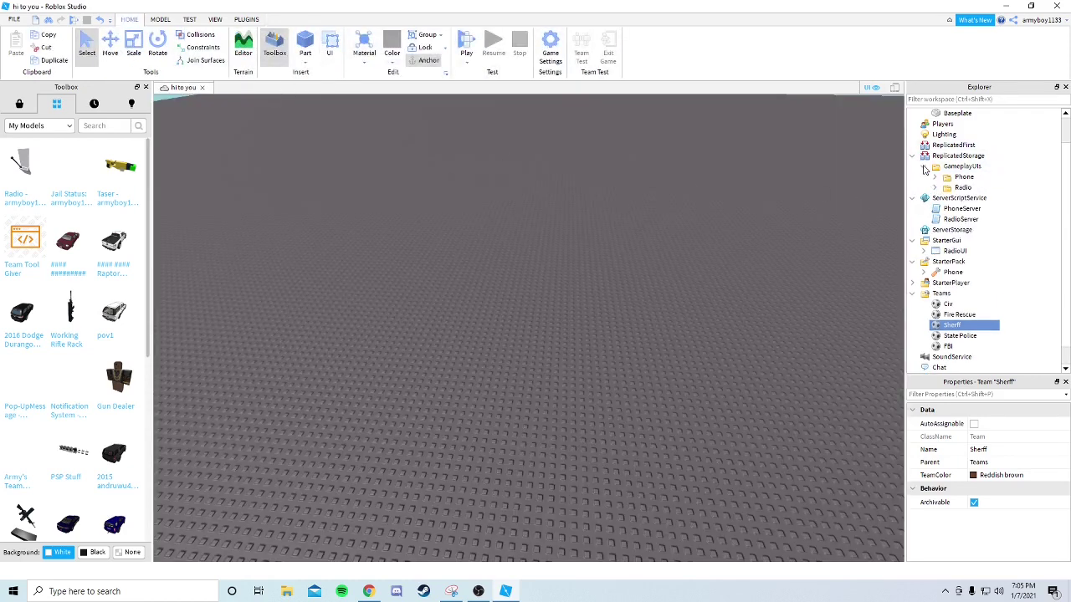
click(929, 178)
click(934, 178)
click(934, 199)
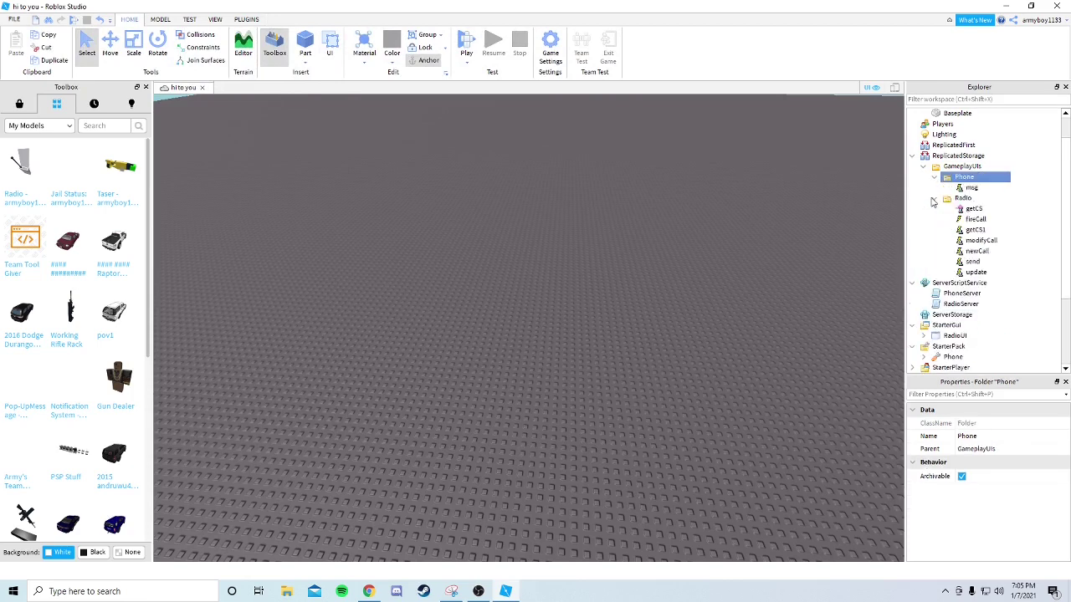
click(923, 167)
click(913, 155)
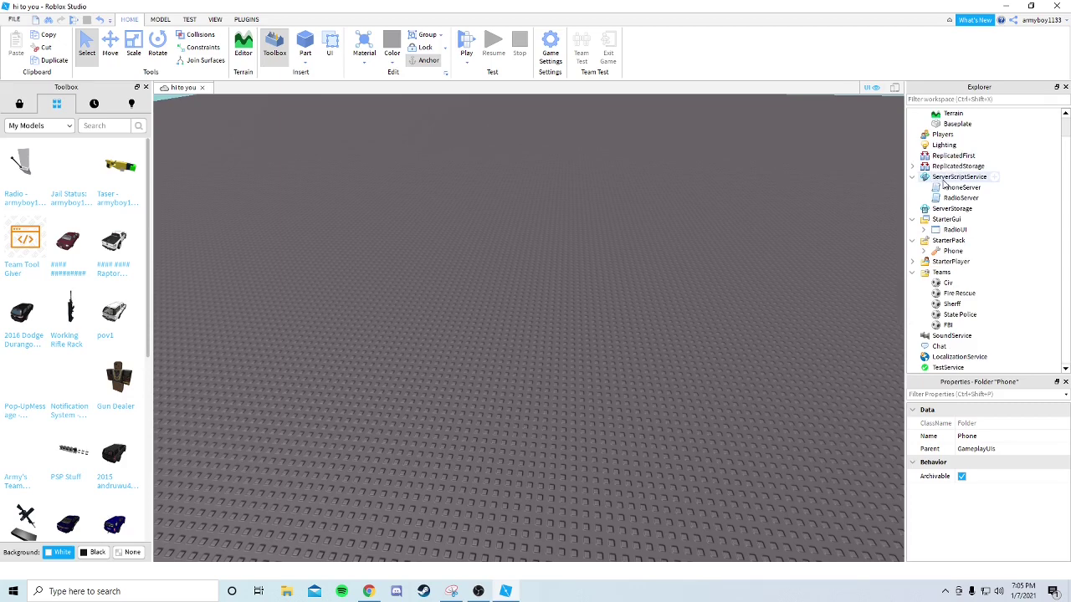
Step: View the PhoneServer script, close it, and collapse ServerScriptService
double_click(940, 191)
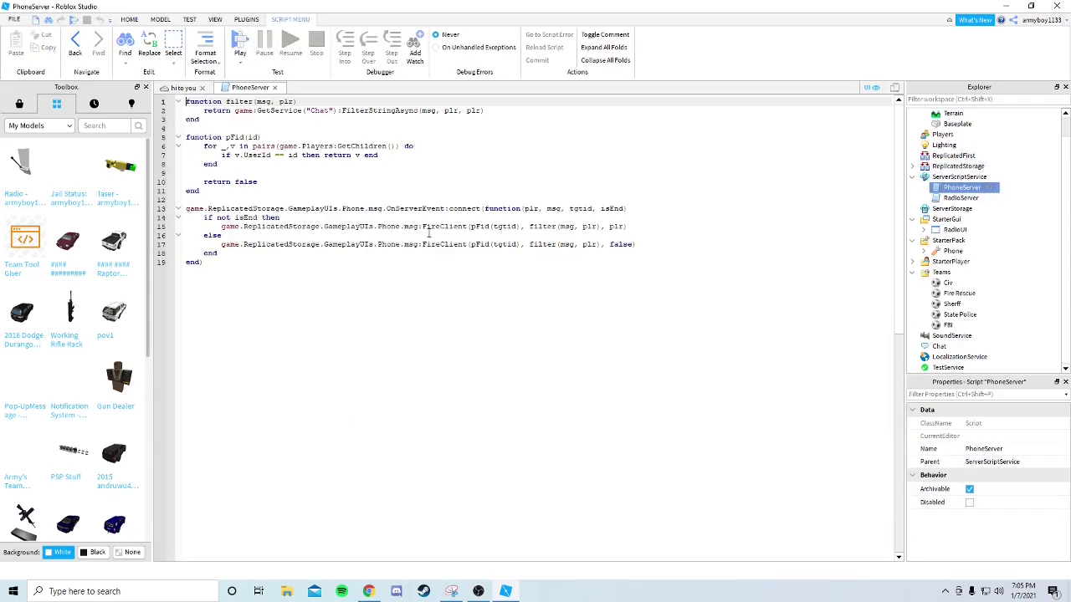
click(278, 87)
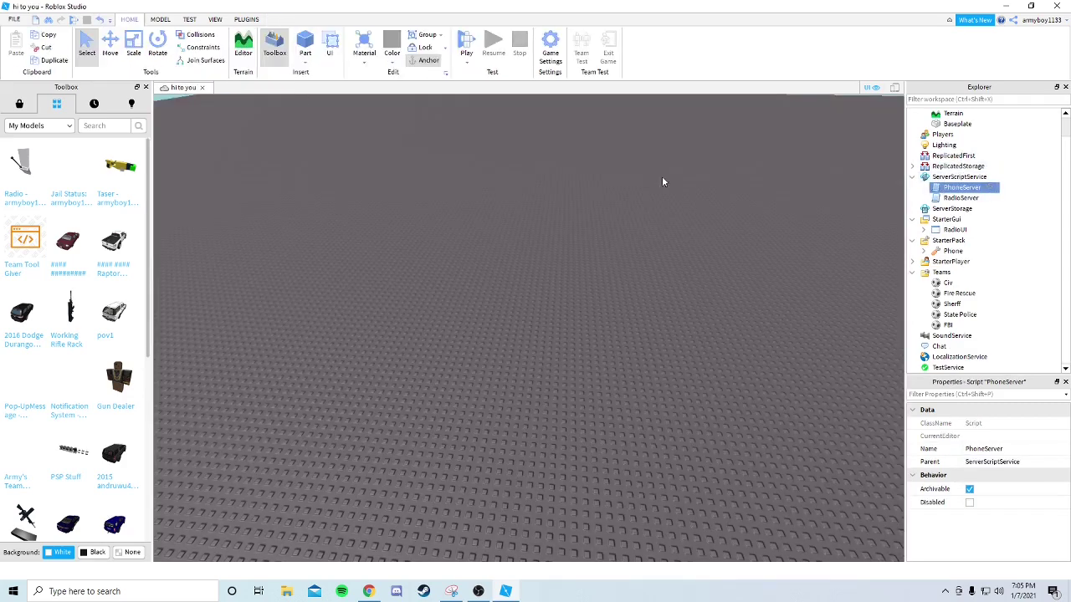
click(913, 178)
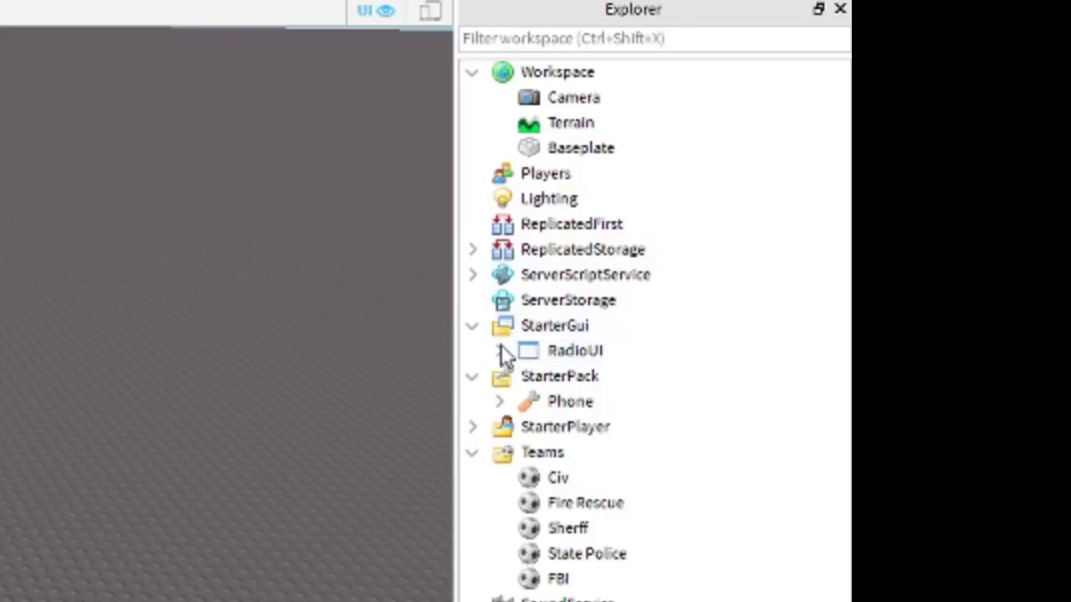
Step: Open the RadioClient script of RadioUI and read through the channel names in its channels table
click(501, 352)
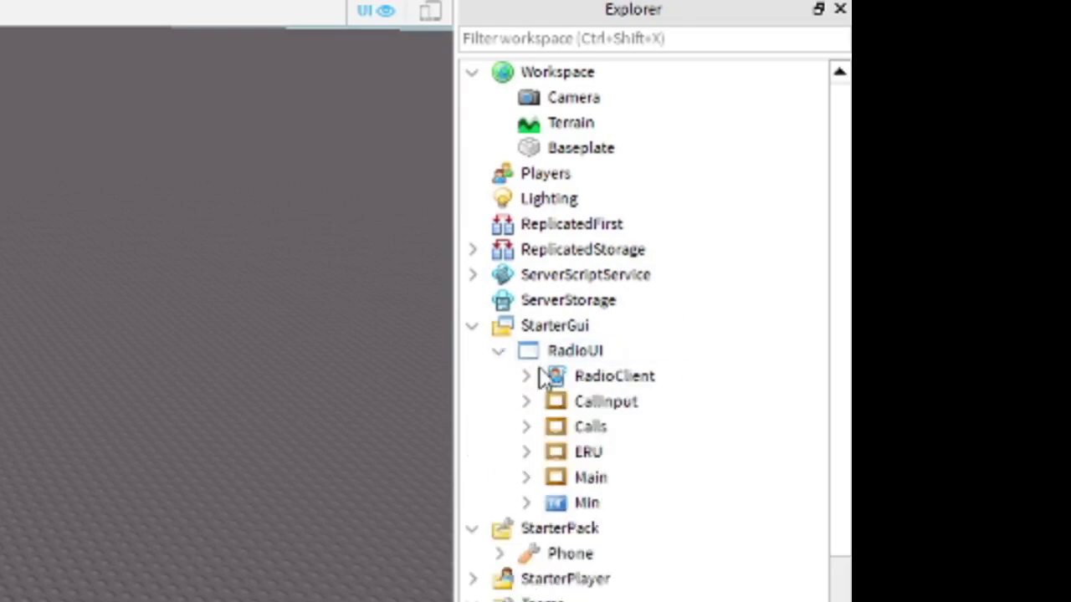
double_click(548, 374)
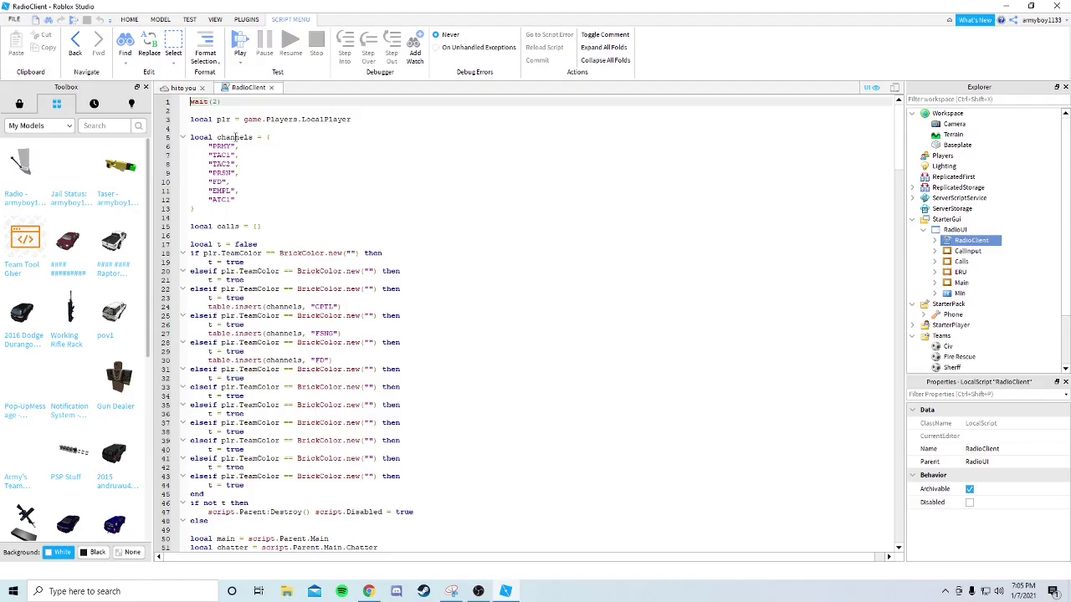
double_click(221, 146)
double_click(232, 155)
click(231, 182)
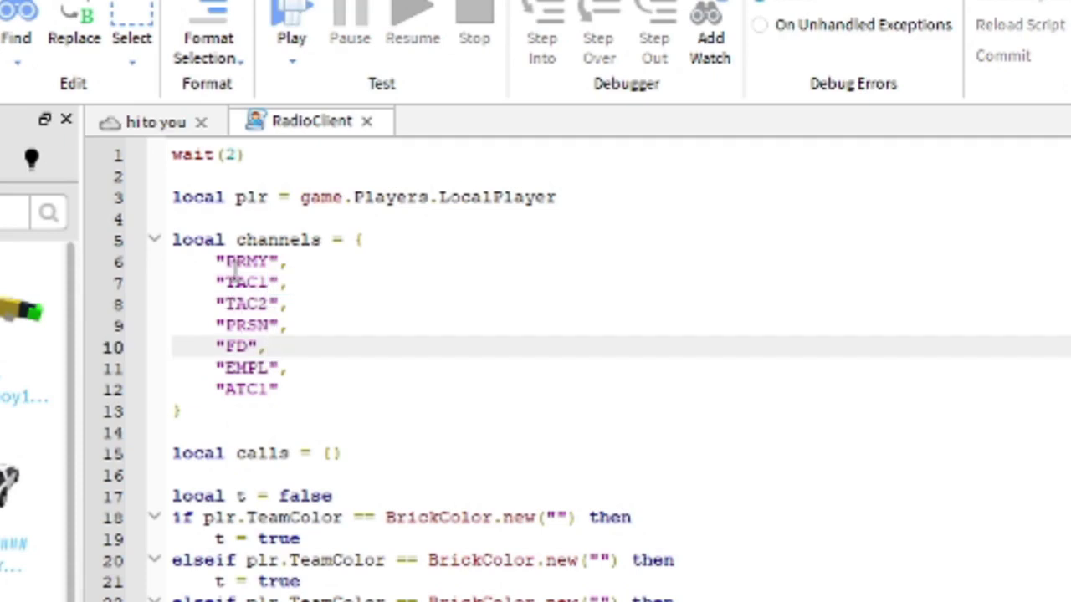
double_click(238, 261)
double_click(245, 282)
double_click(247, 304)
double_click(251, 325)
double_click(237, 346)
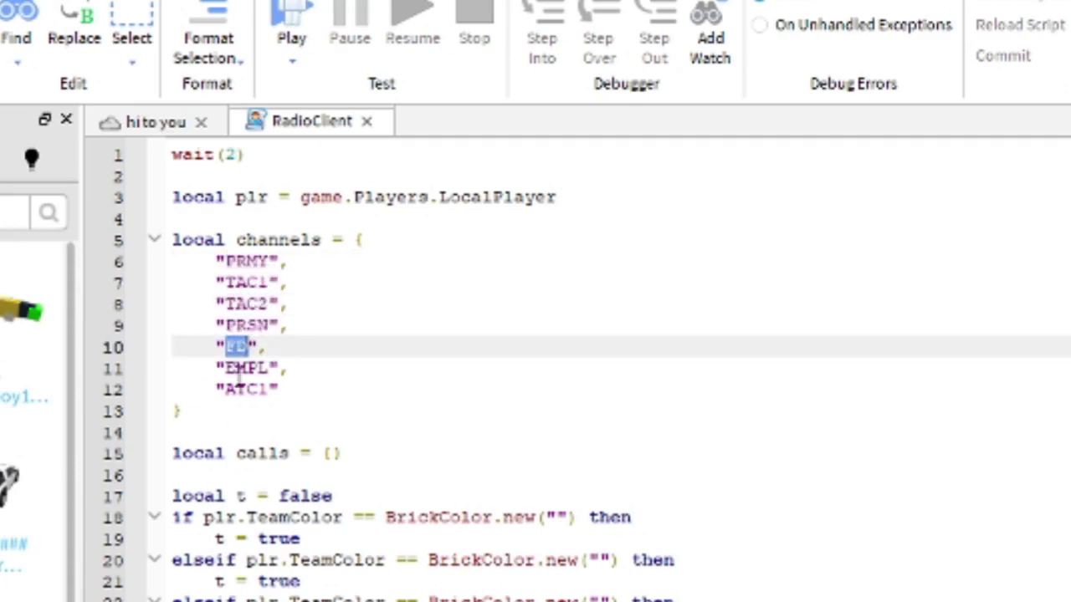
click(239, 365)
double_click(238, 366)
click(235, 386)
double_click(239, 387)
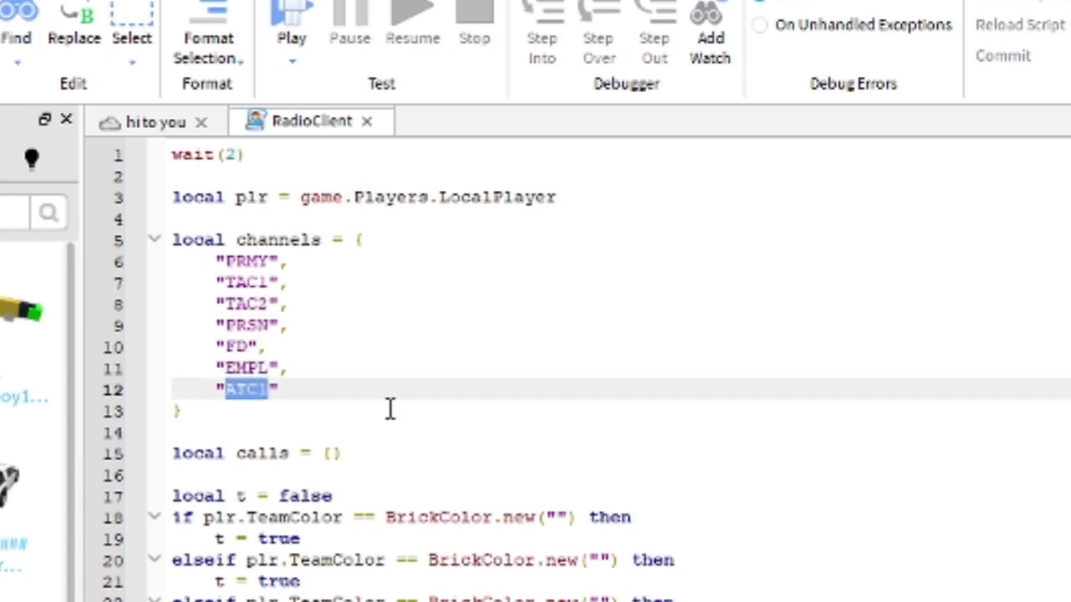
scroll(322, 527, down, 1)
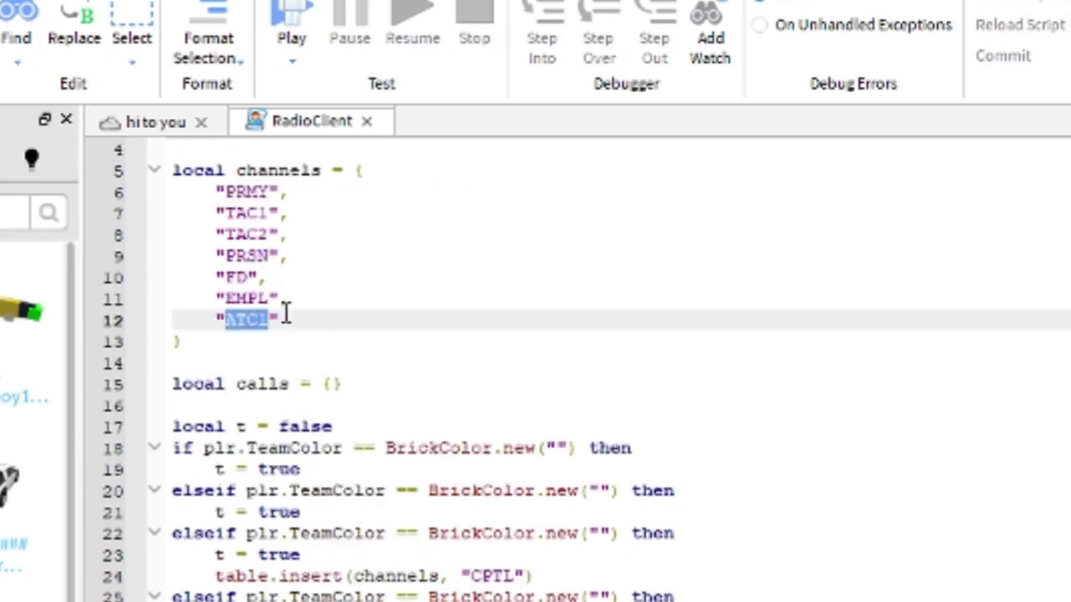
click(259, 319)
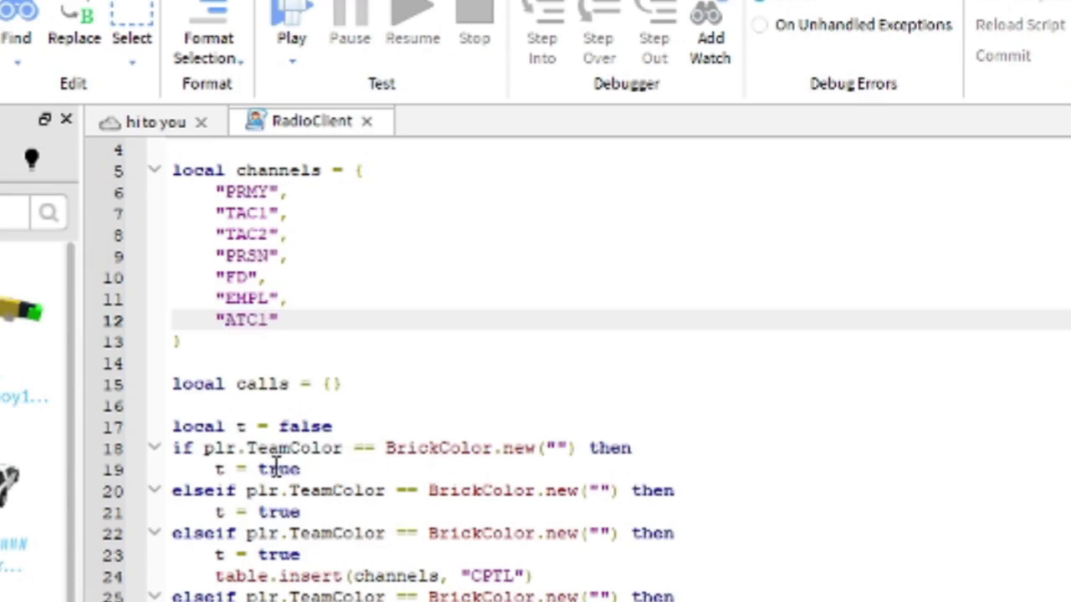
scroll(288, 428, down, 1)
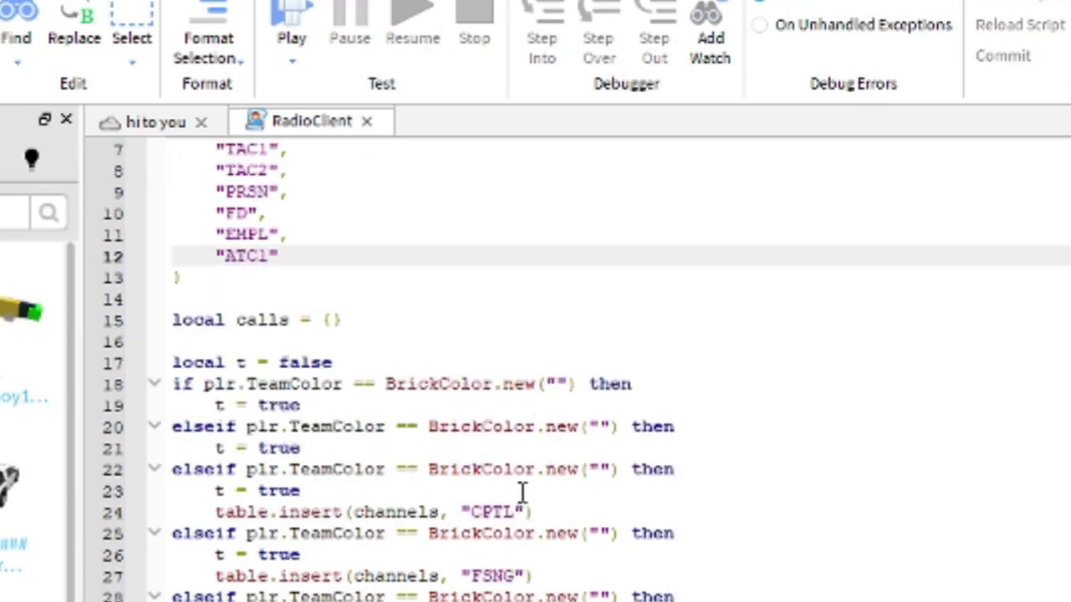
Step: Replace the "CPTL" channel in the table.insert call on line 24 of RadioClient with "ATC1"
click(558, 384)
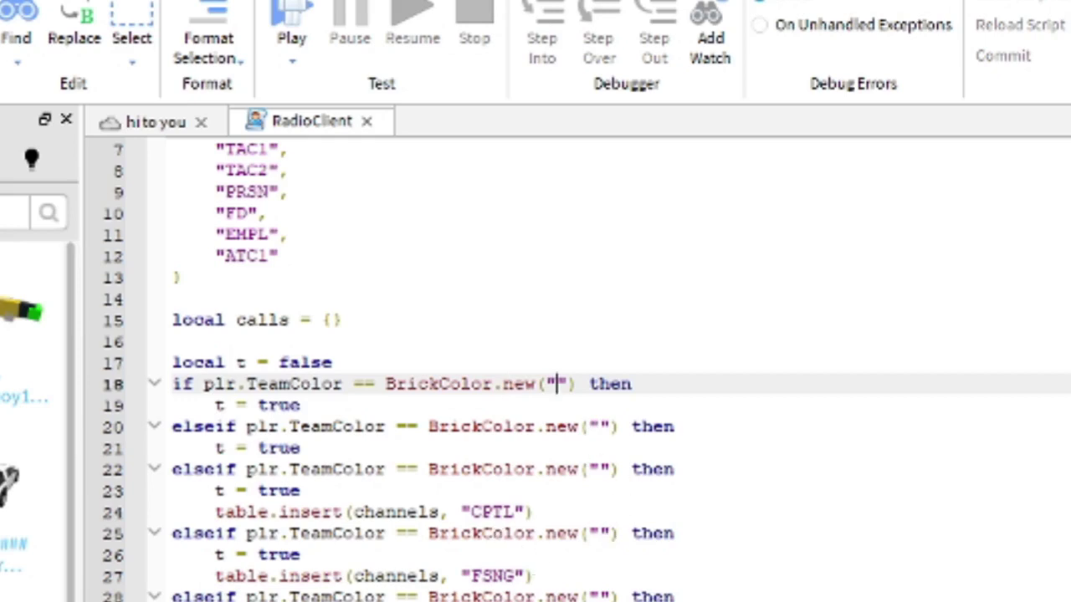
click(465, 597)
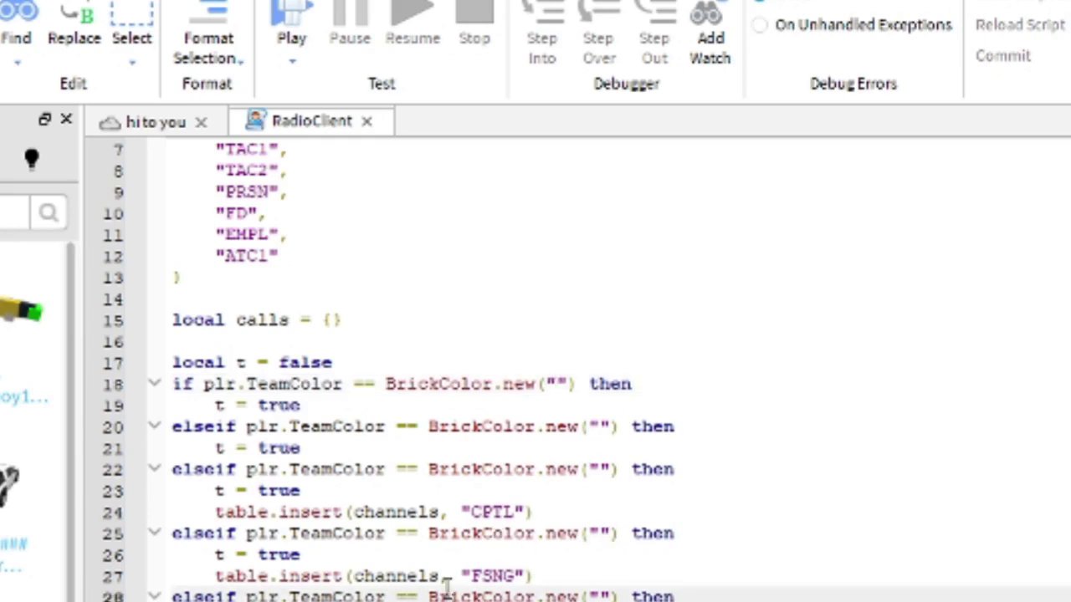
click(518, 577)
click(516, 533)
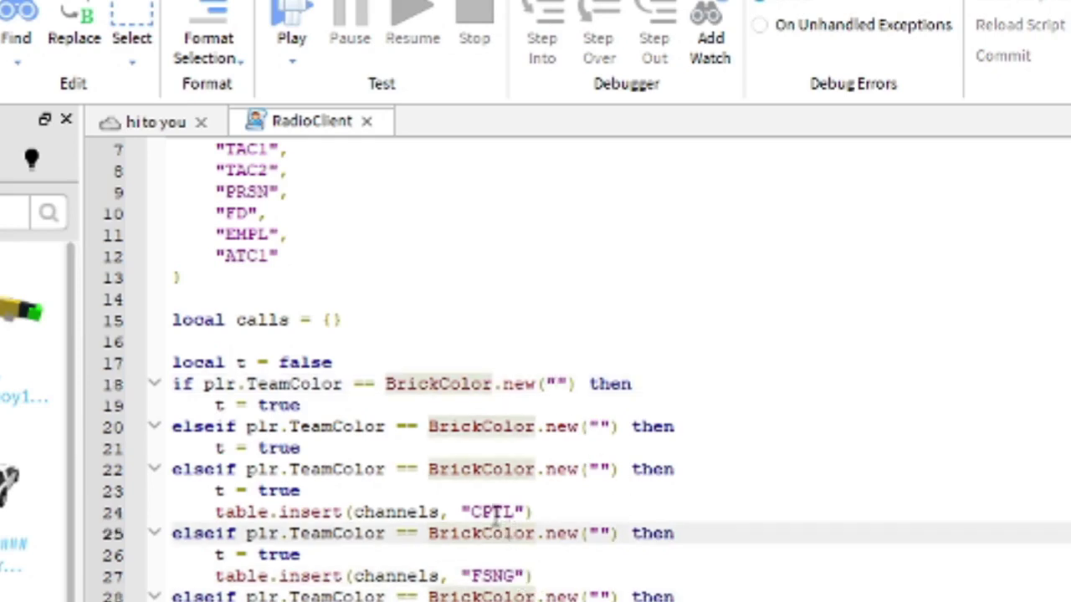
double_click(494, 512)
scroll(379, 234, up, 1)
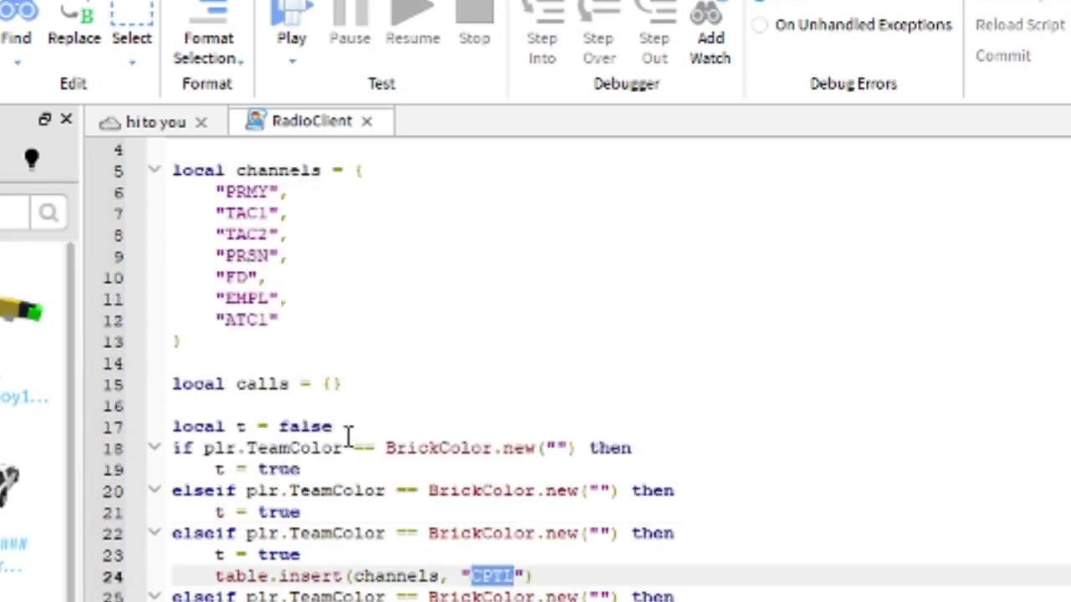
text(ATC1)
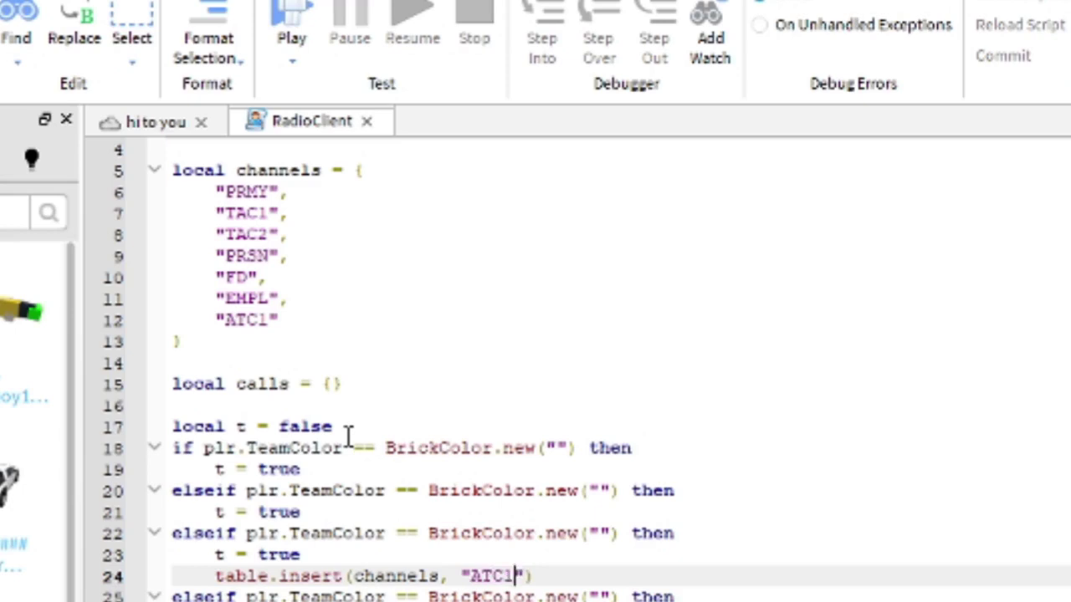
Step: Set the BrickColor of the condition that inserts the "FD" channel in RadioClient to "Maroon"
click(599, 534)
drag(590, 533, 611, 535)
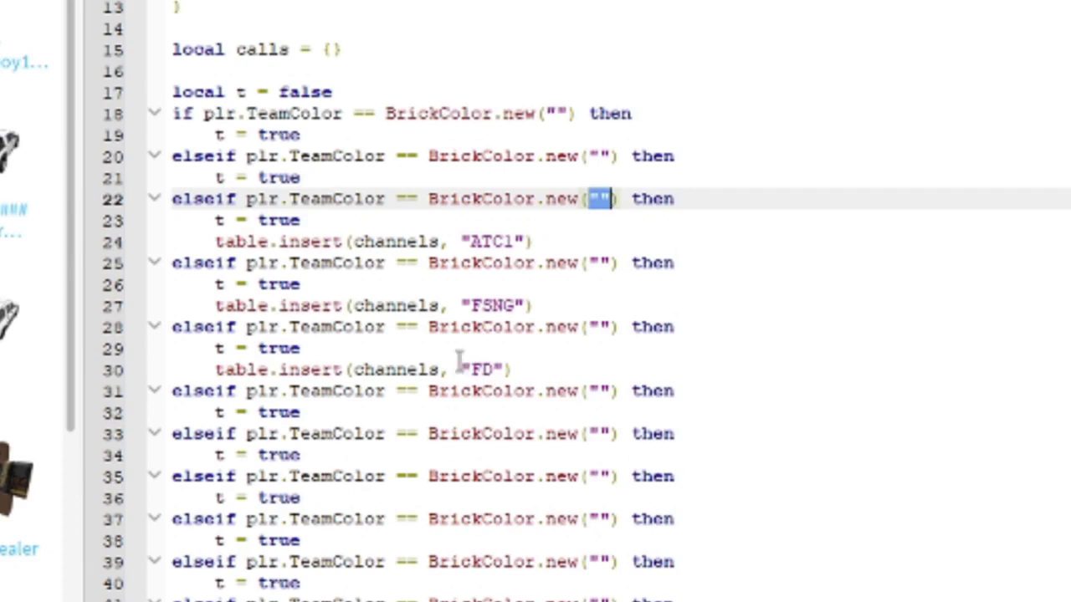
double_click(449, 368)
triple_click(492, 372)
click(484, 363)
triple_click(483, 365)
double_click(480, 368)
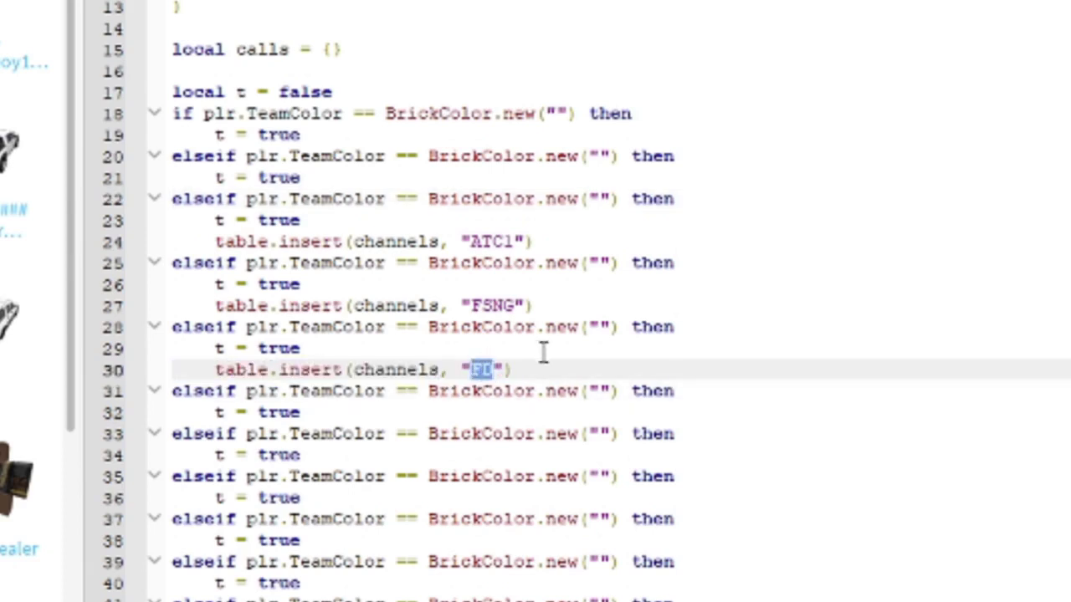
click(597, 328)
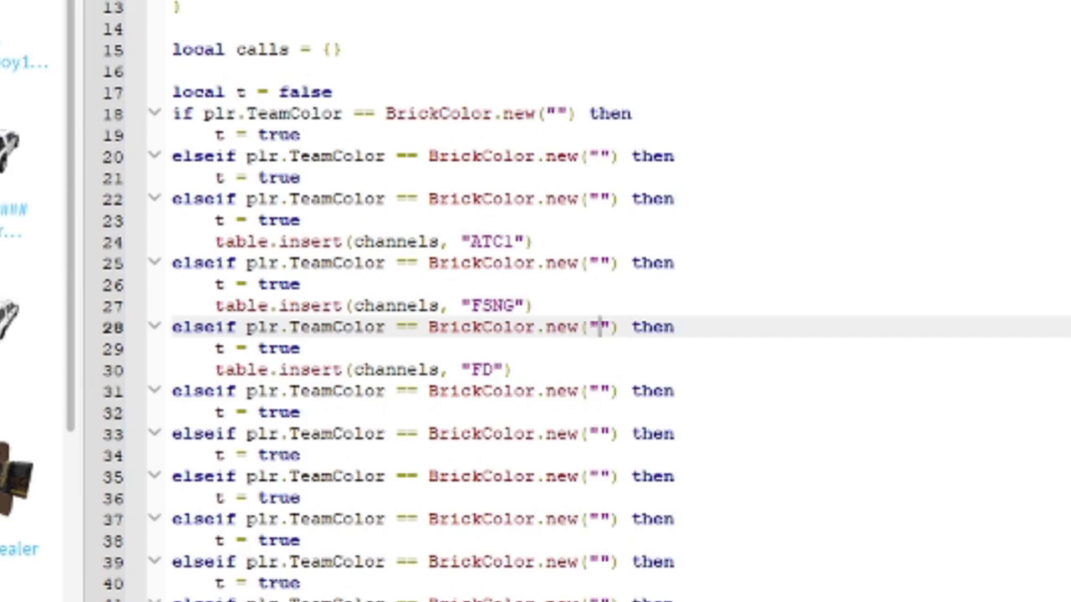
click(602, 327)
text(Maroon)
key(Tab)
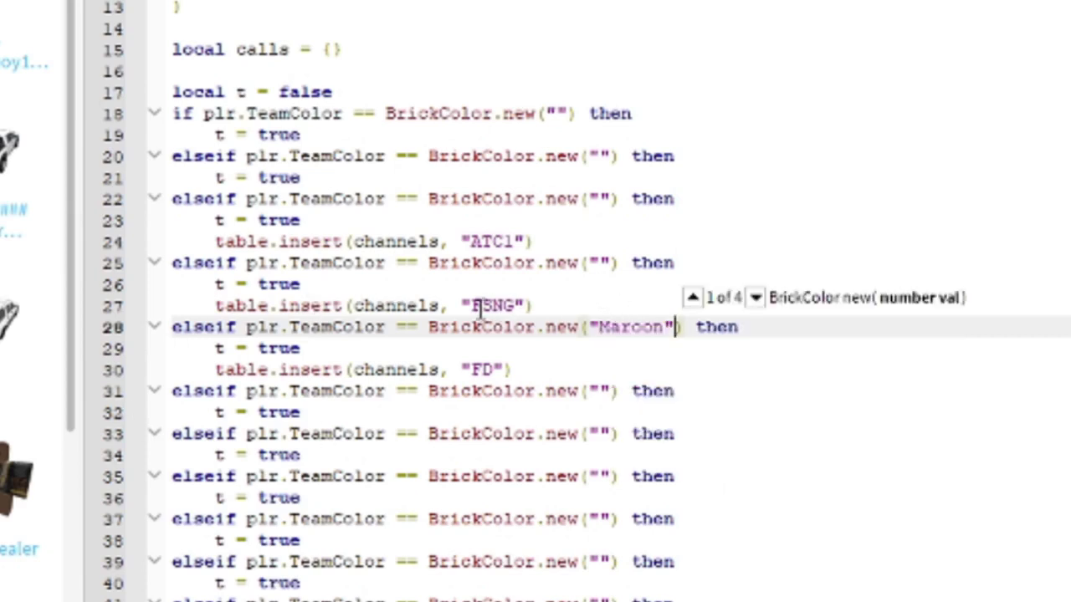
mouse_move(473, 306)
mouse_down()
mouse_move(526, 305)
mouse_move(514, 306)
mouse_up()
click(372, 2)
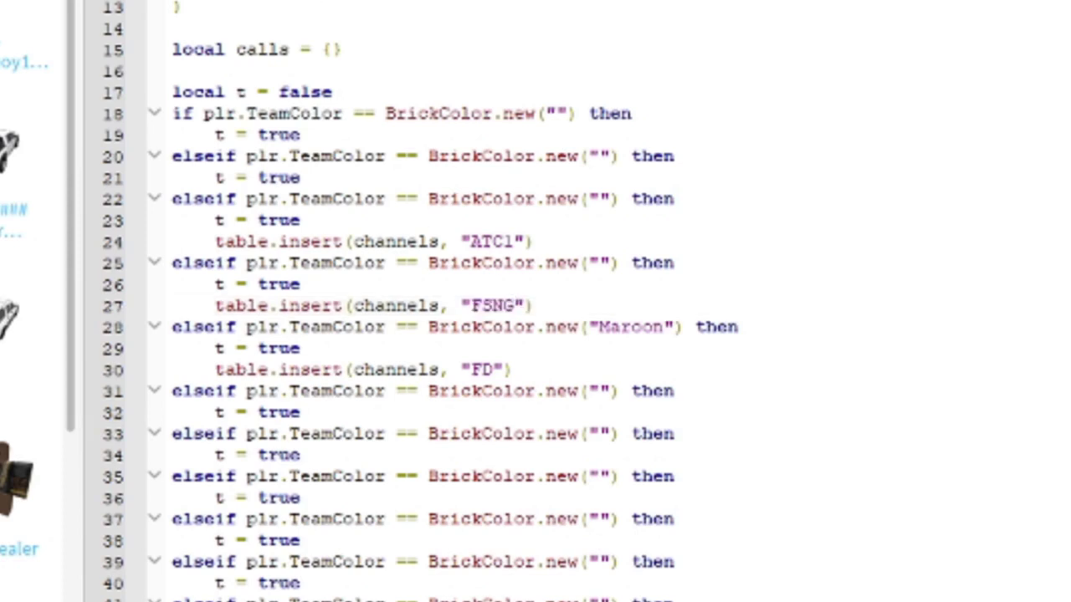
click(525, 286)
triple_click(476, 239)
double_click(495, 241)
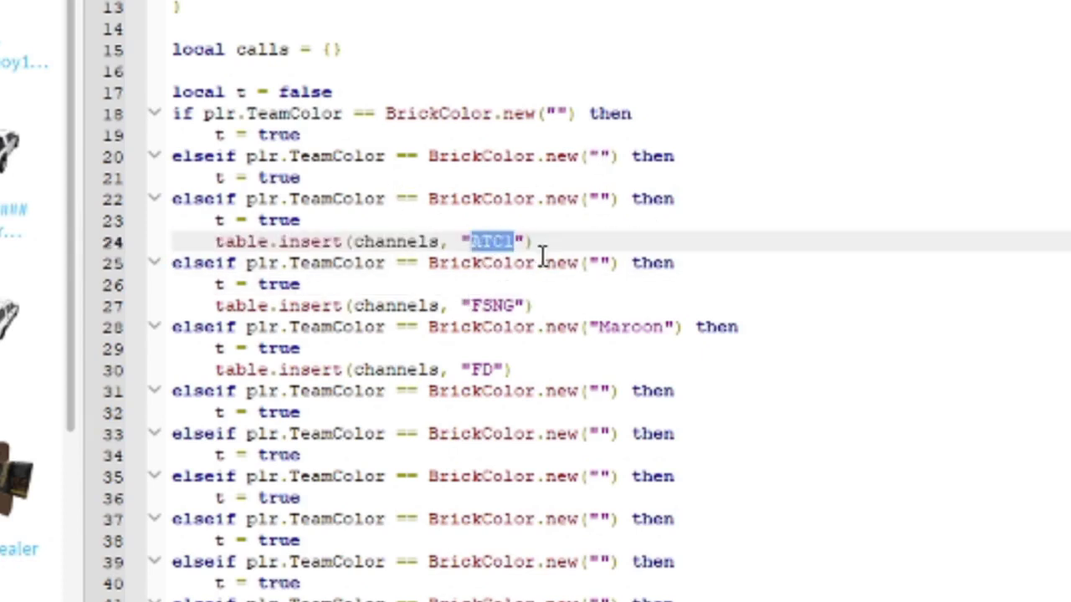
Step: Set the BrickColor of the first TeamColor condition on line 18 to the Sheriff team's color, "Reddish brown"
click(557, 113)
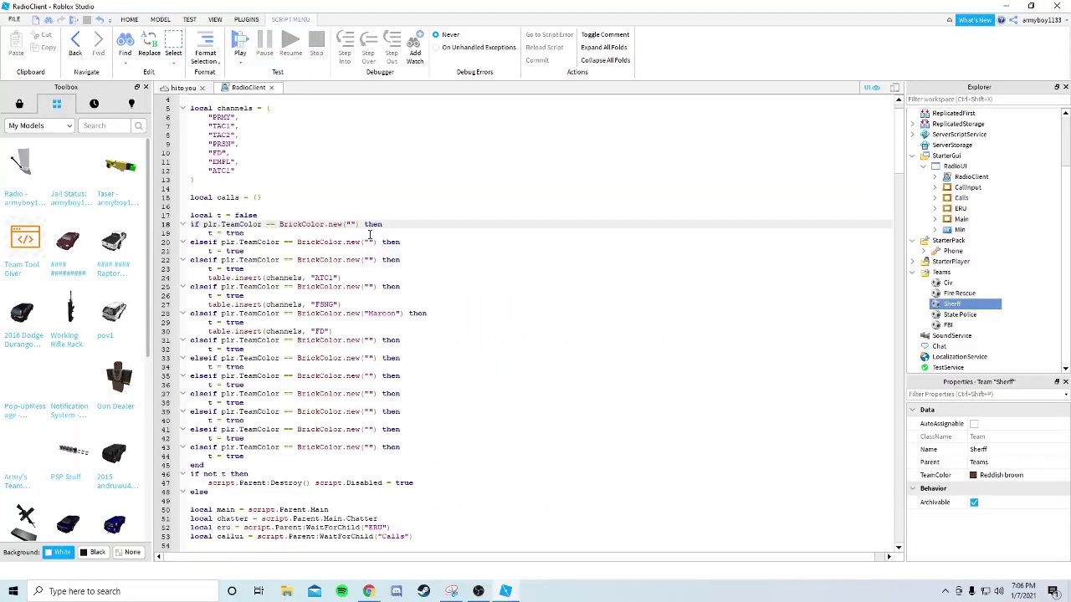
click(603, 139)
click(558, 120)
text(Reddish brown)
click(630, 164)
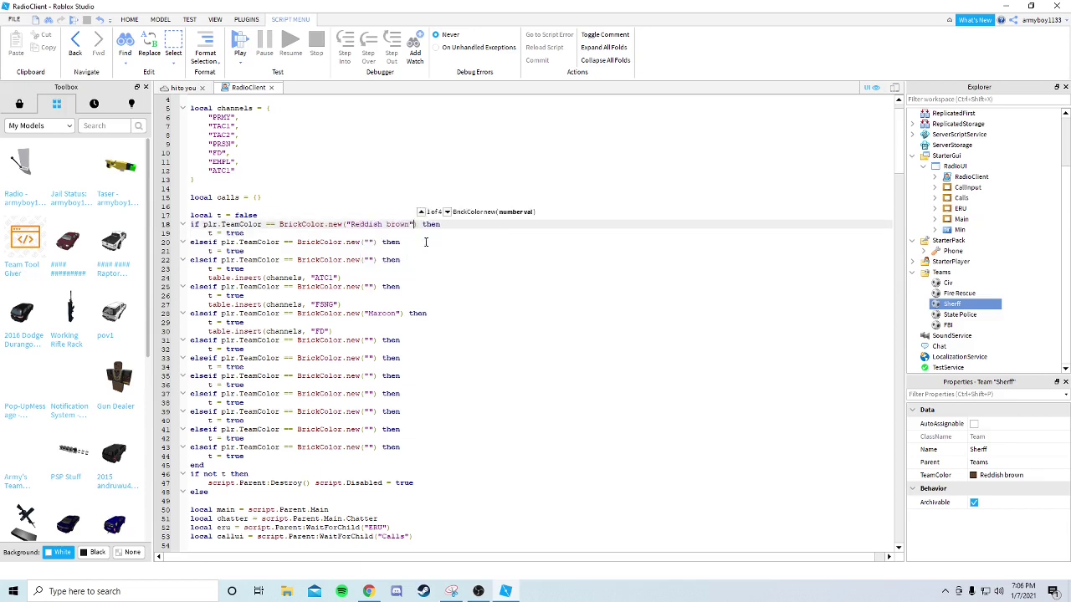
Step: Look up the State Police team's color and set the BrickColor of the condition on line 20 to "Lapis"
click(960, 315)
click(369, 242)
text(Lapis)
key(Return)
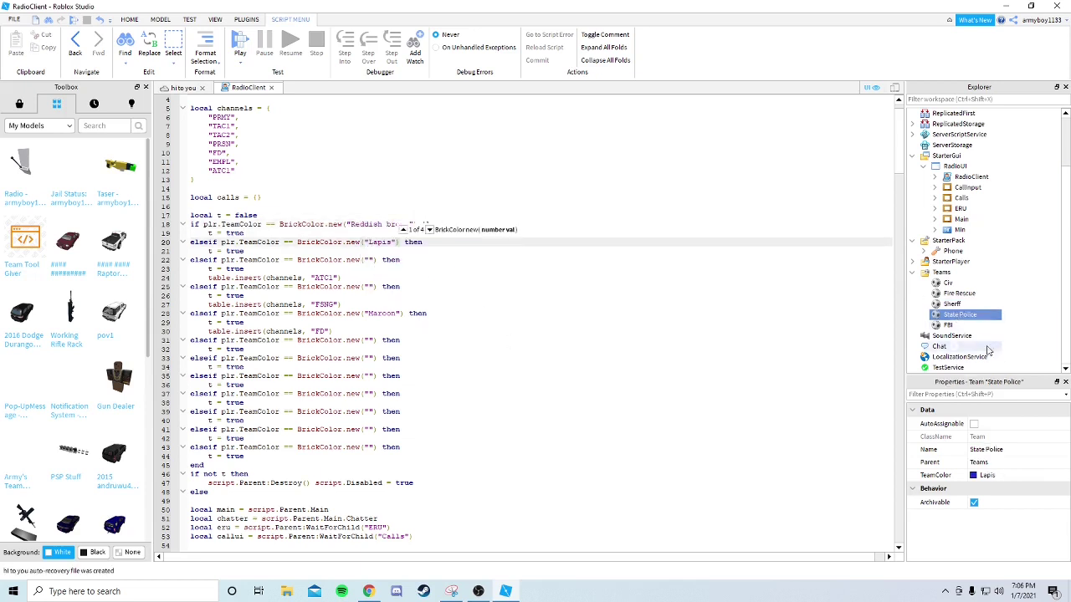
Step: Look up the FBI team's color and set the BrickColor of the condition on line 31 to "Really black"
click(958, 325)
click(370, 341)
text(Really black)
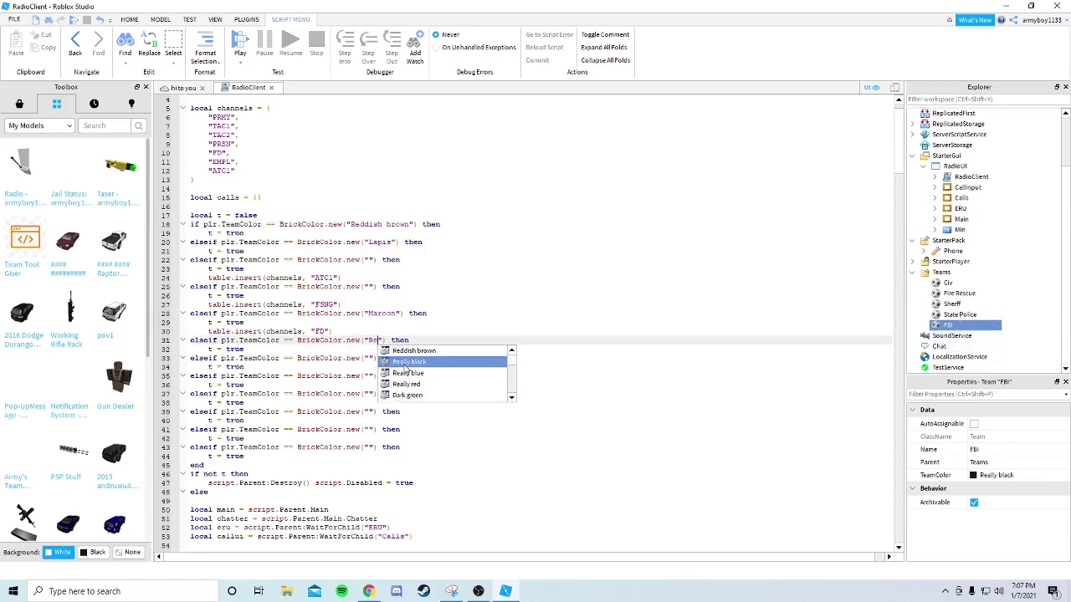
scroll(435, 366, down, 5)
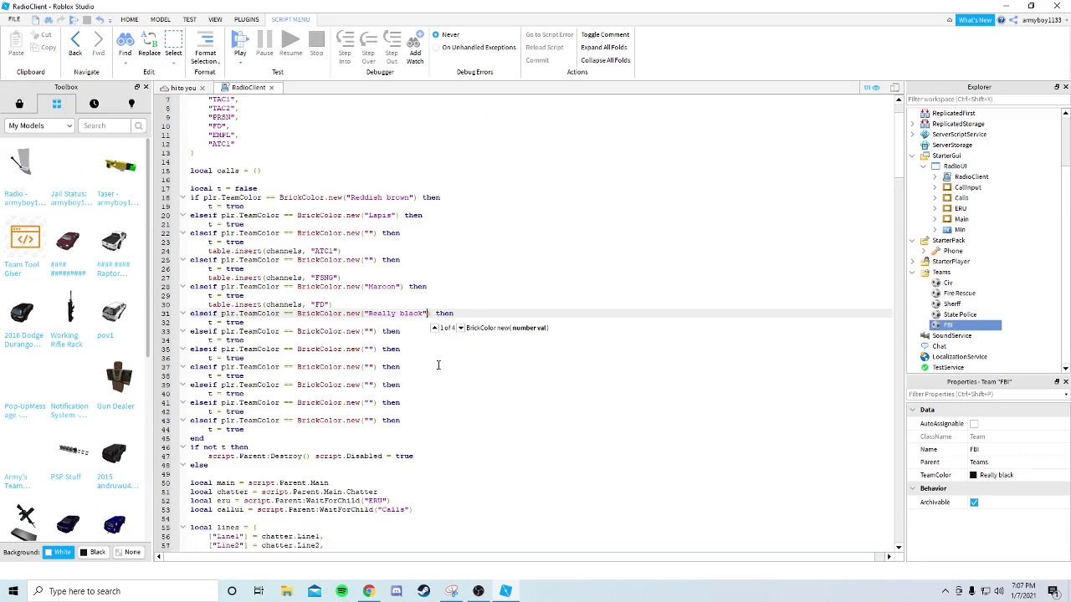
click(425, 368)
Step: Review the rest of the RadioClient script down to its final sendMessage call, and close the script
scroll(424, 364, down, 3)
scroll(425, 362, down, 20)
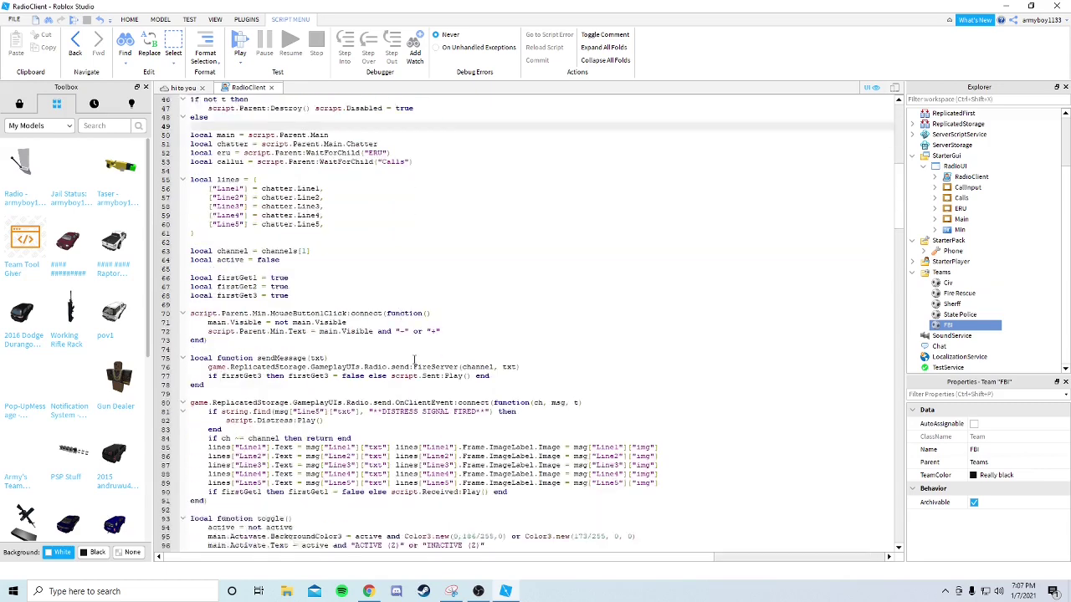
scroll(449, 271, down, 20)
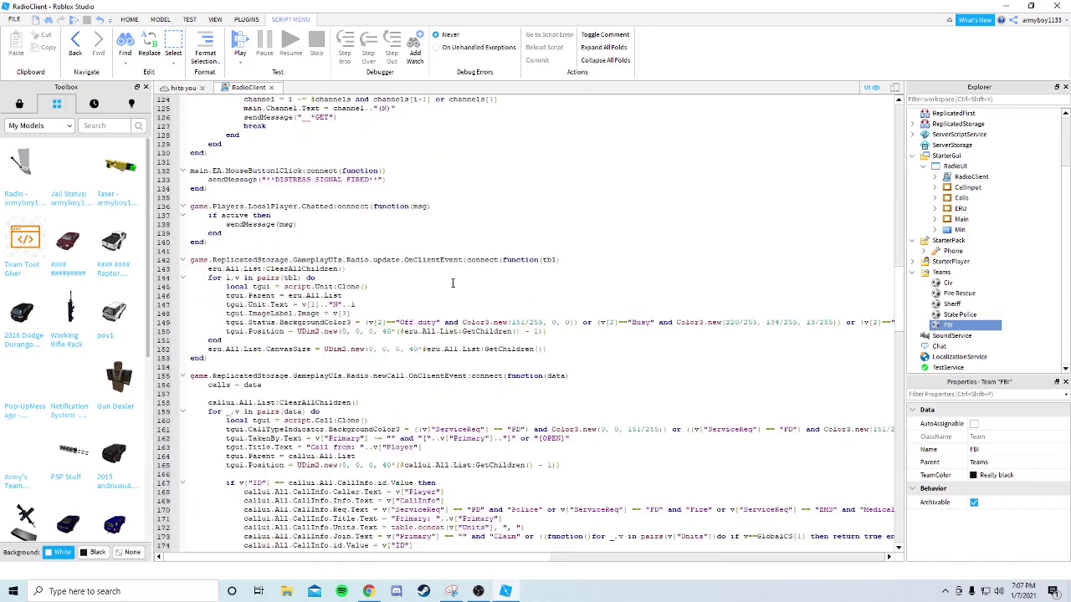
scroll(452, 285, down, 20)
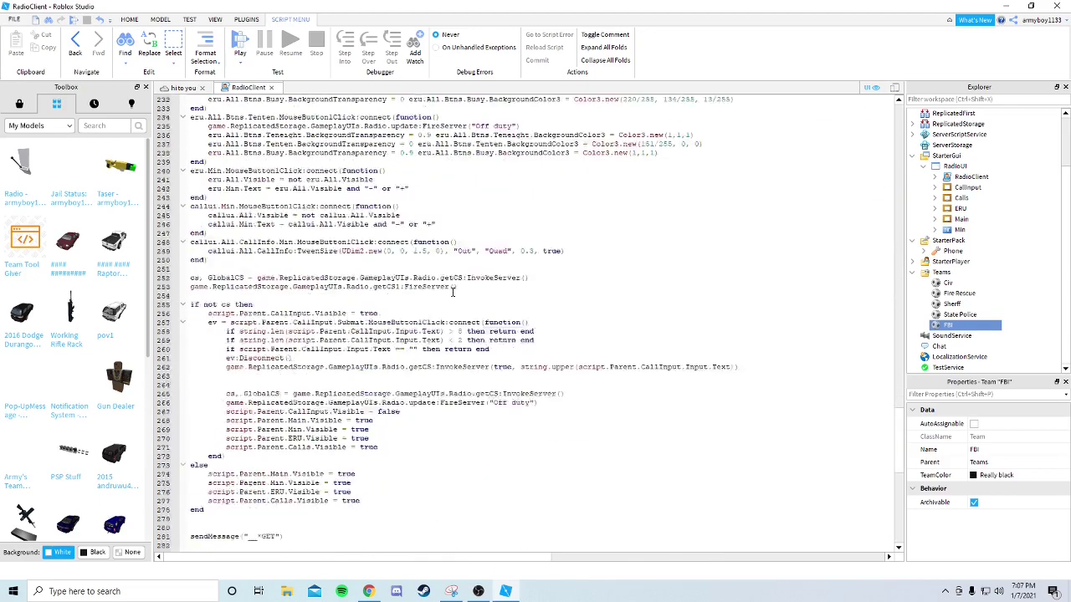
scroll(443, 259, up, 13)
scroll(377, 184, up, 7)
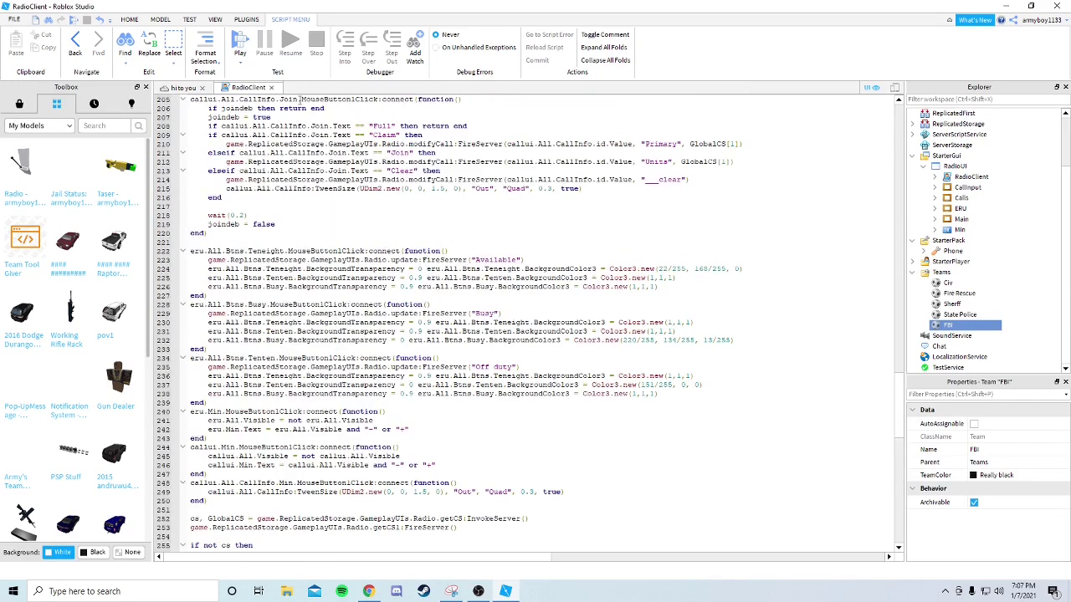
click(272, 89)
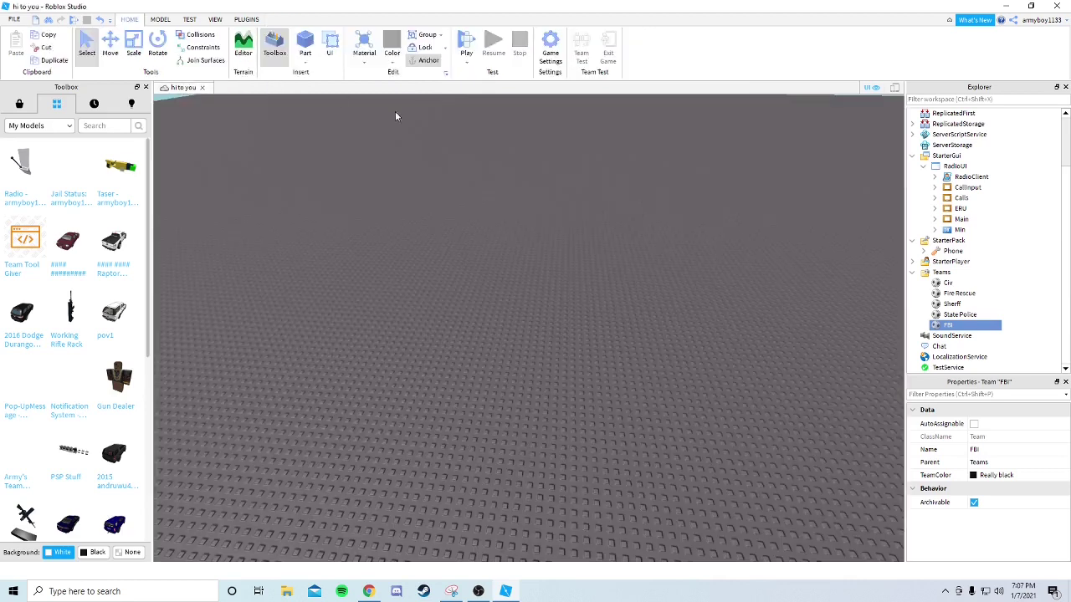
Step: Examine the PhoneClient script of the Phone tool in StarterPack, and close the script
click(925, 251)
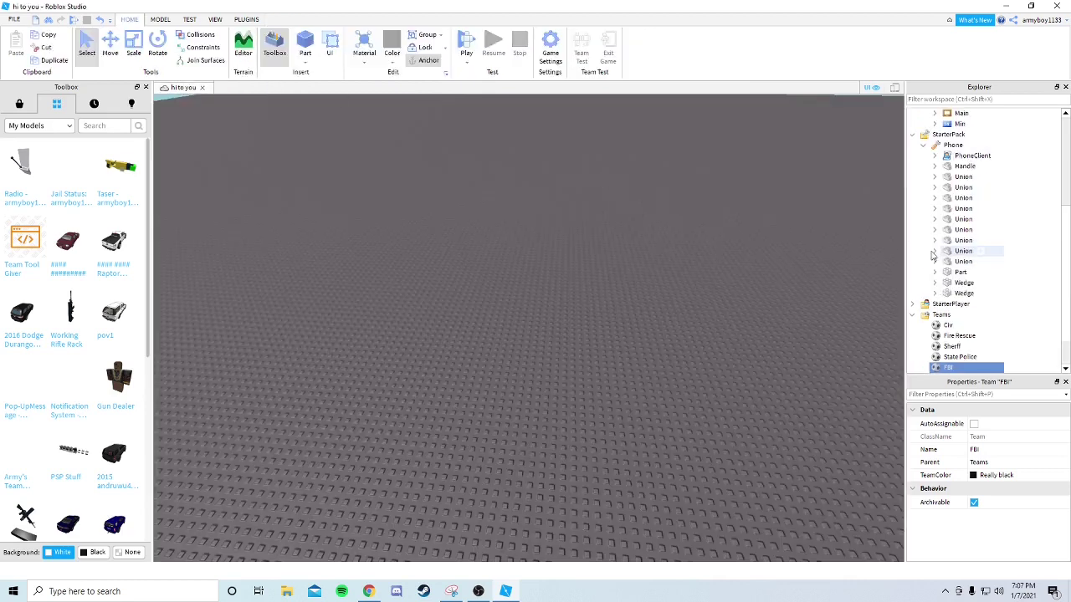
scroll(942, 159, down, 3)
double_click(942, 156)
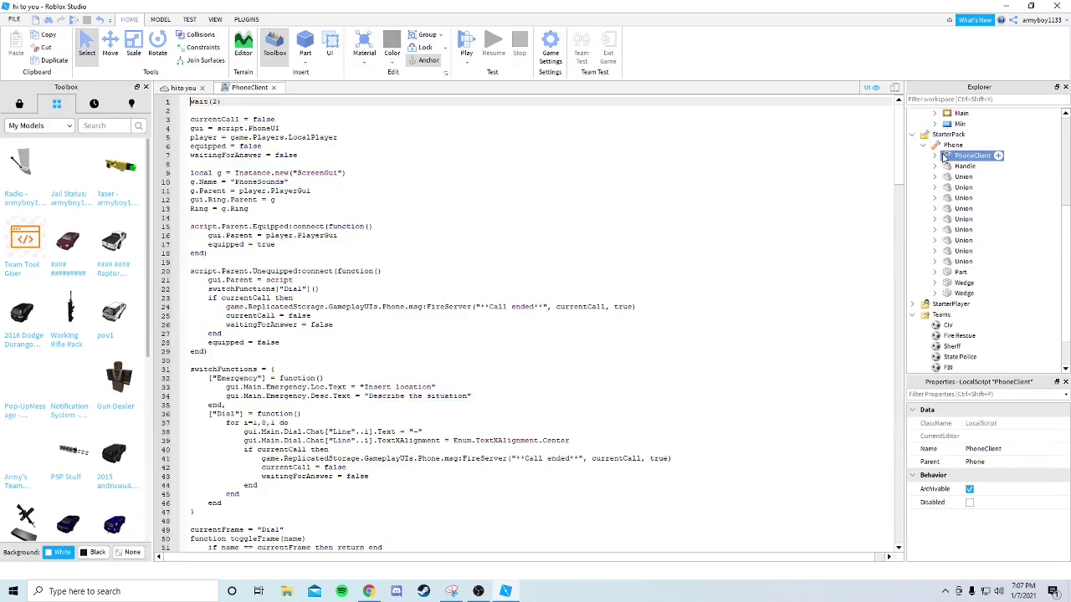
scroll(286, 117, down, 12)
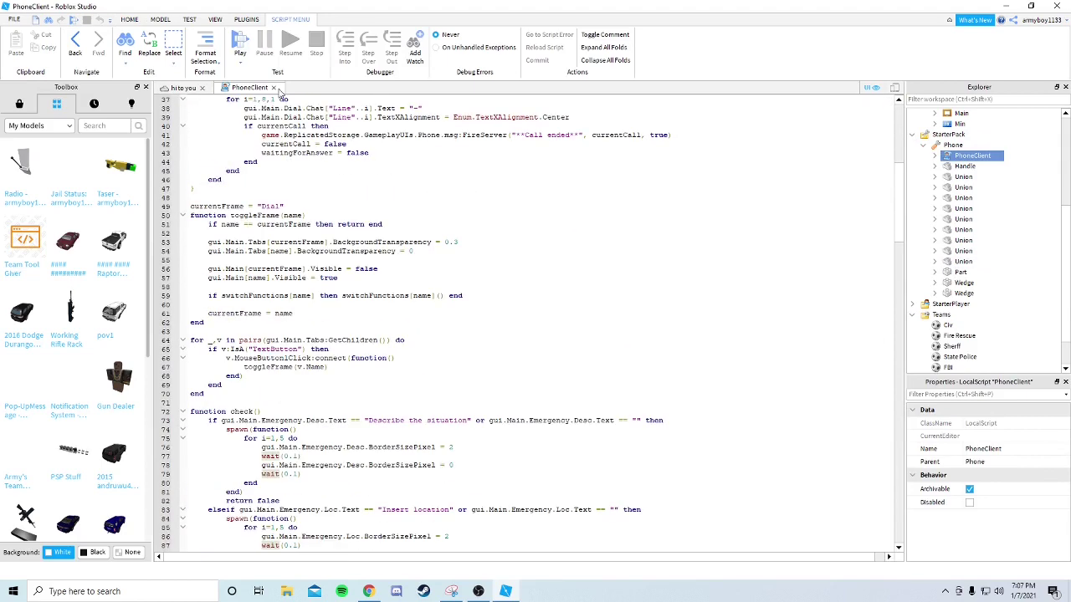
click(273, 88)
scroll(1024, 215, up, 2)
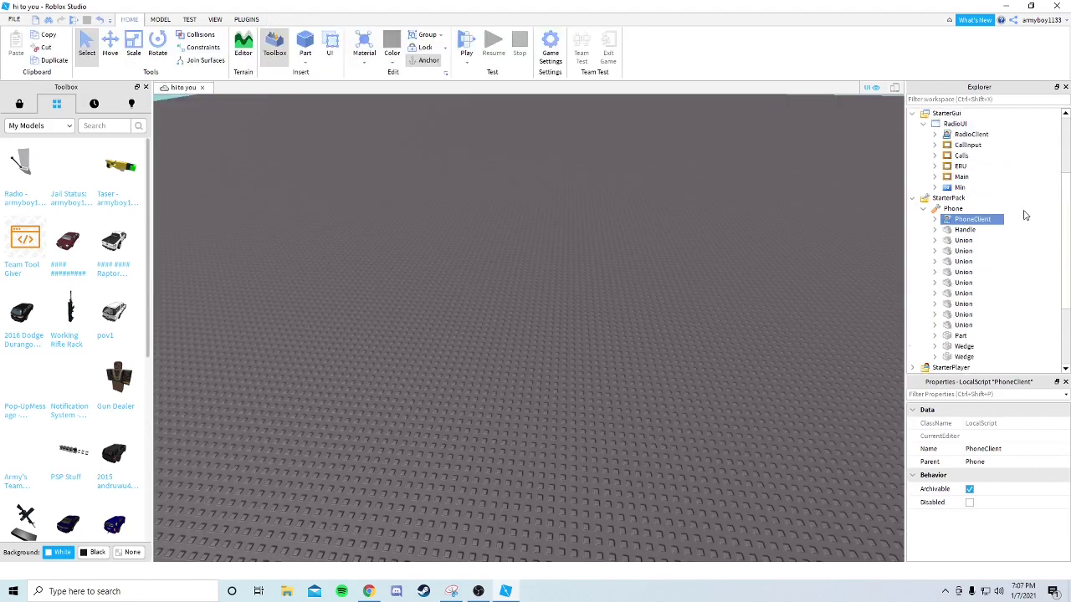
Step: Collapse the Phone, StarterPack, Teams and RadioUI branches of the game's object tree
click(923, 208)
click(912, 251)
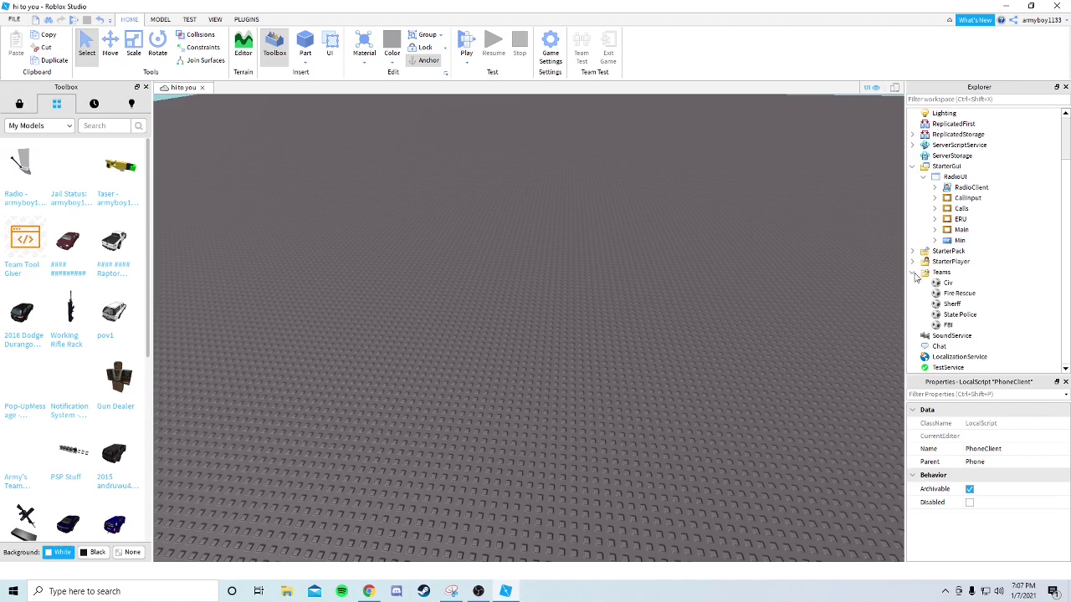
click(914, 272)
click(914, 325)
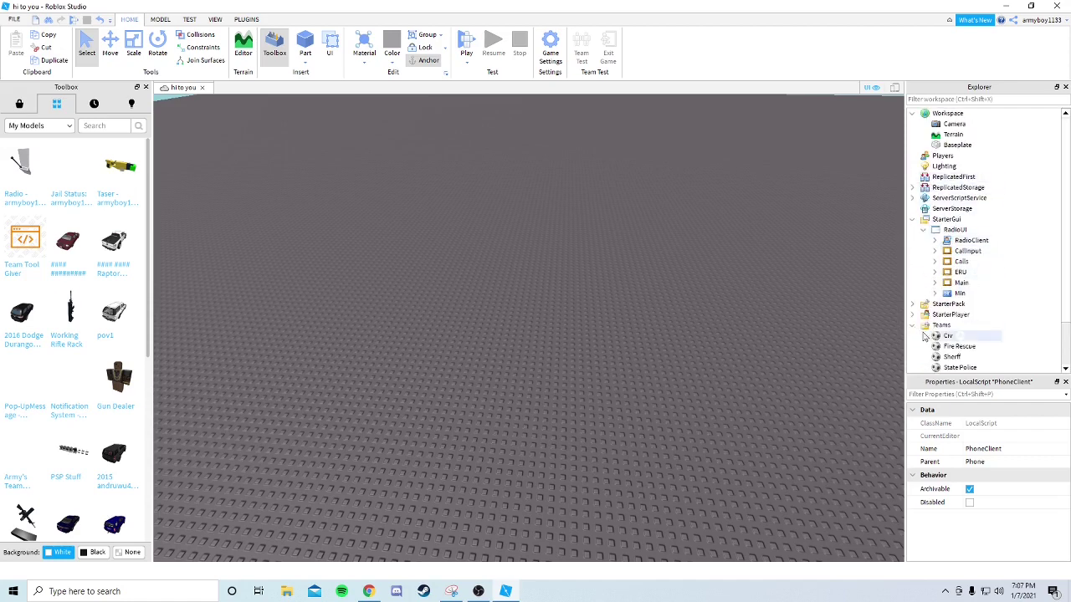
click(914, 326)
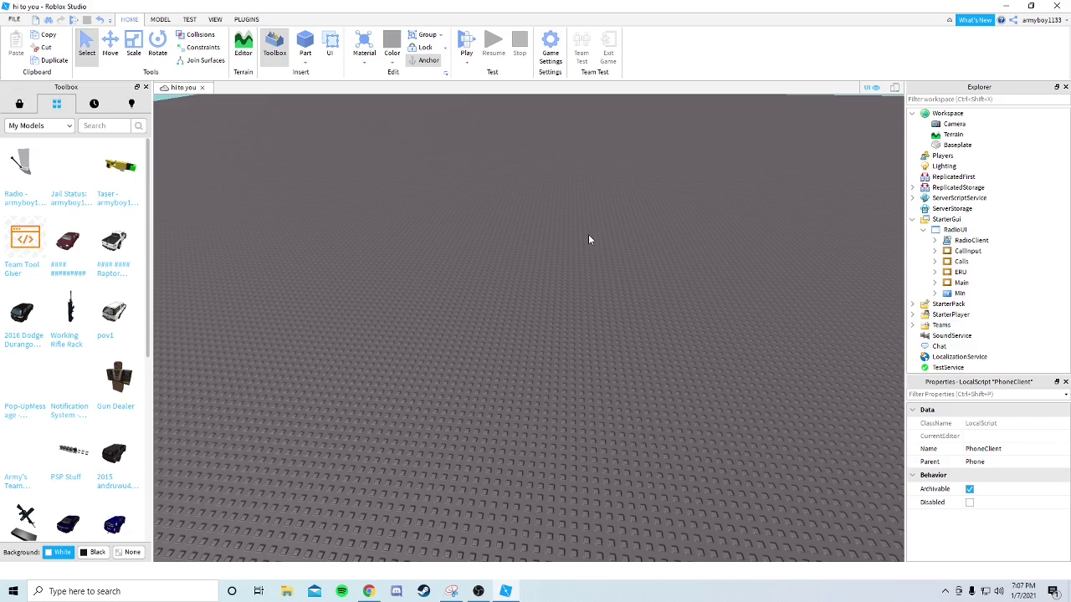
right_drag(591, 229, 593, 218)
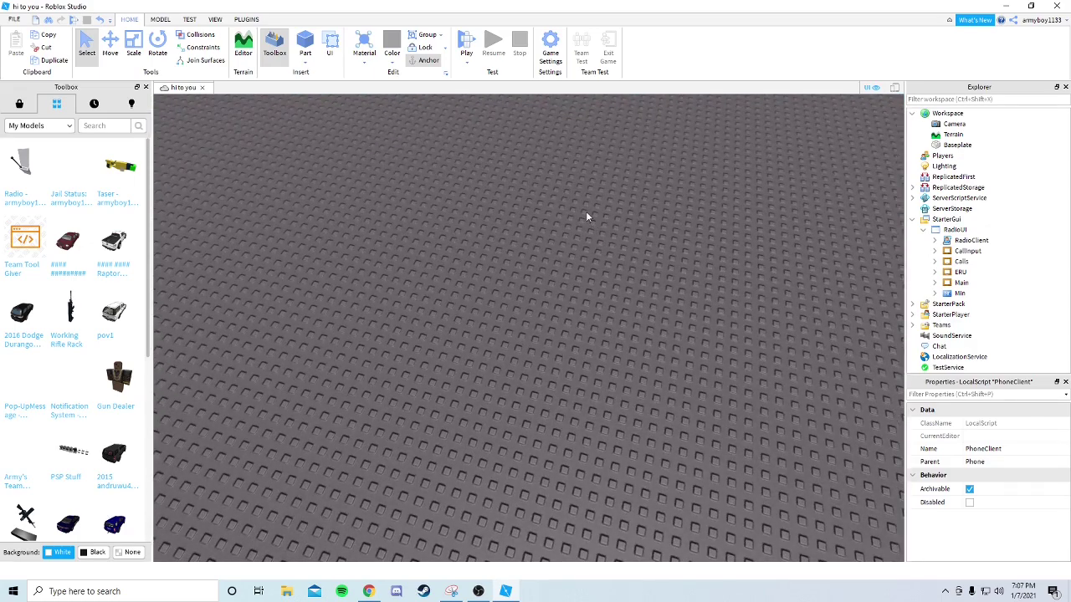
click(925, 230)
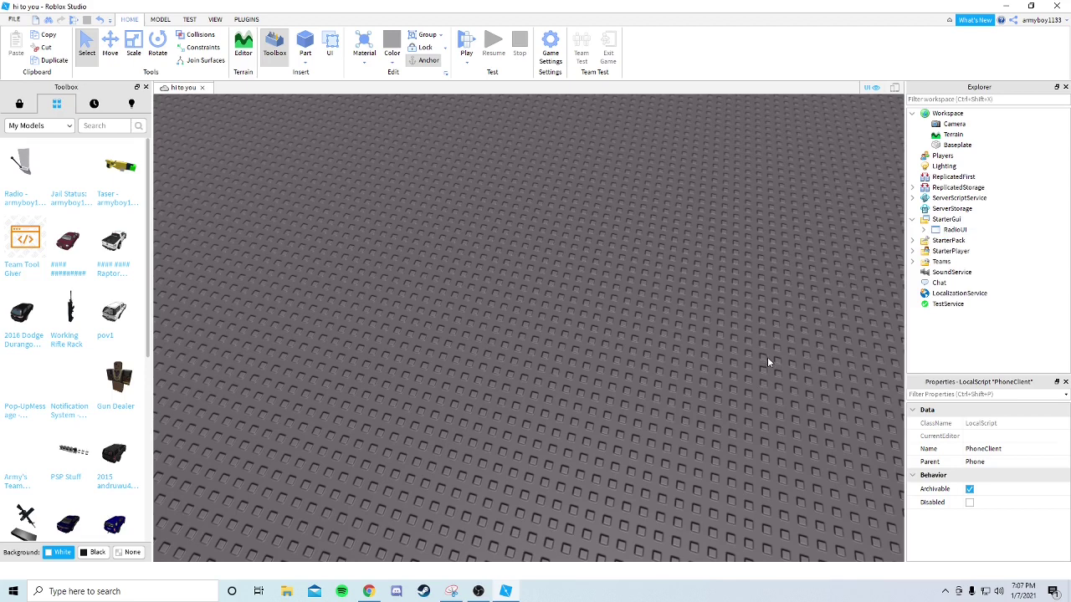
scroll(790, 212, down, 12)
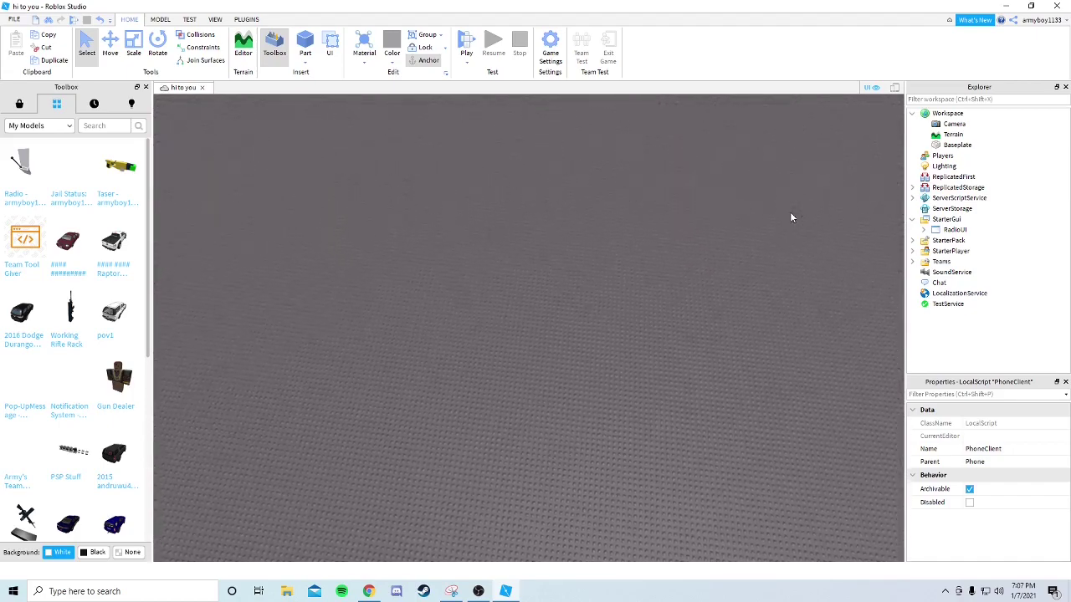
right_drag(790, 213, 790, 213)
scroll(791, 213, up, 5)
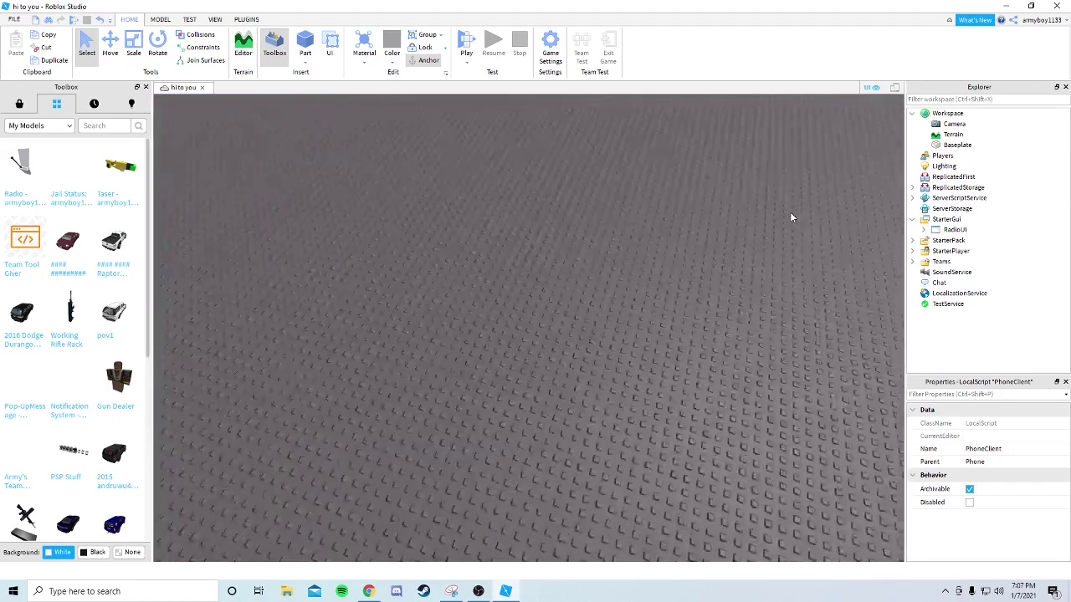
scroll(791, 217, up, 3)
right_drag(404, 287, 405, 288)
scroll(405, 288, down, 10)
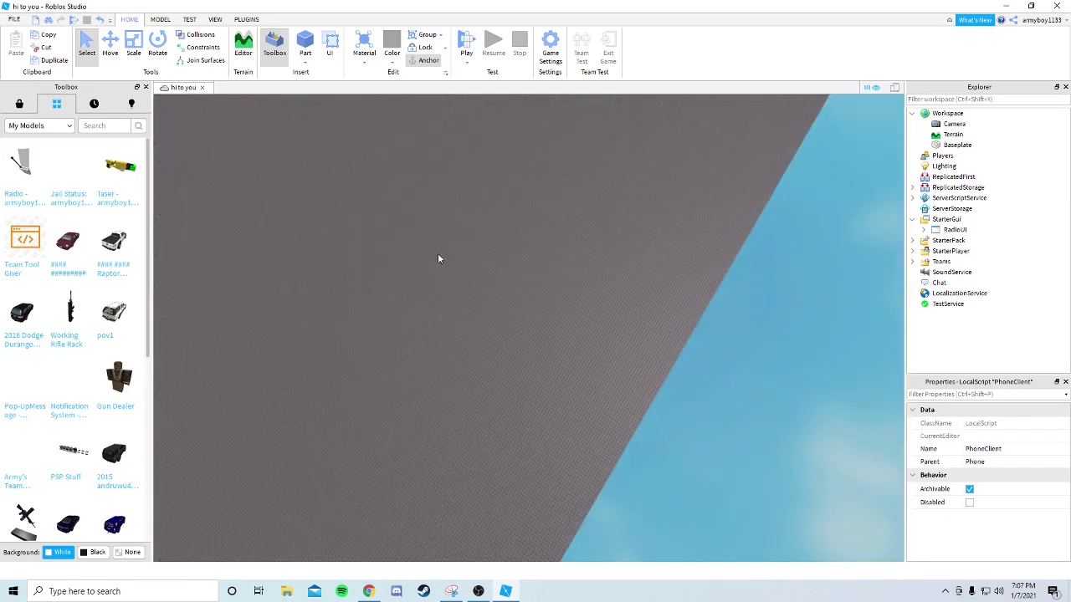
right_drag(439, 256, 440, 256)
scroll(439, 256, up, 4)
scroll(438, 256, up, 4)
scroll(438, 256, down, 4)
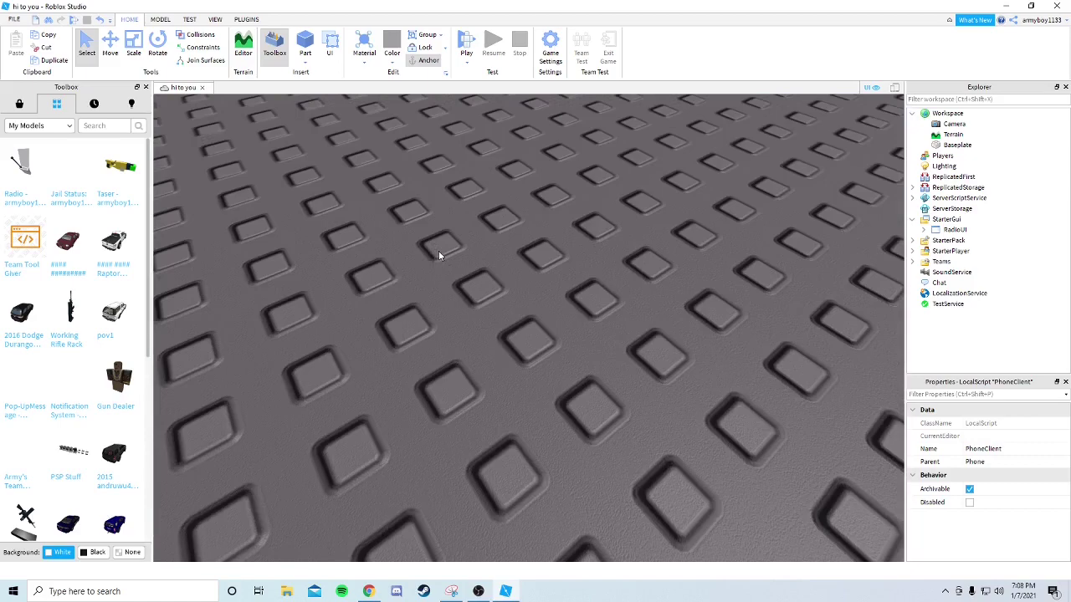
scroll(536, 197, down, 4)
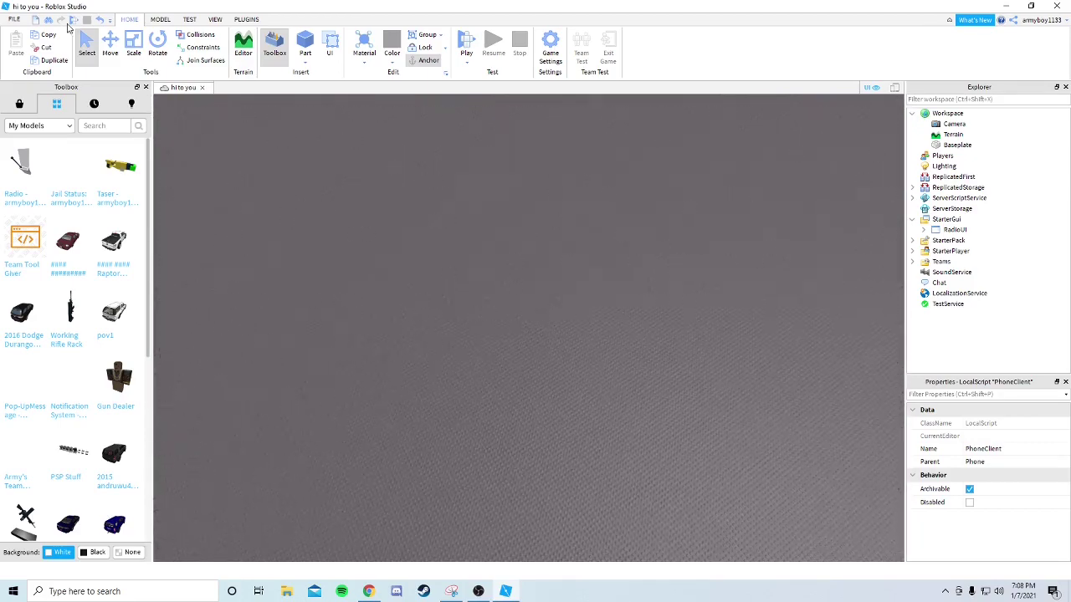
Step: Insert a SpawnLocation onto the baseplate
click(161, 19)
click(726, 46)
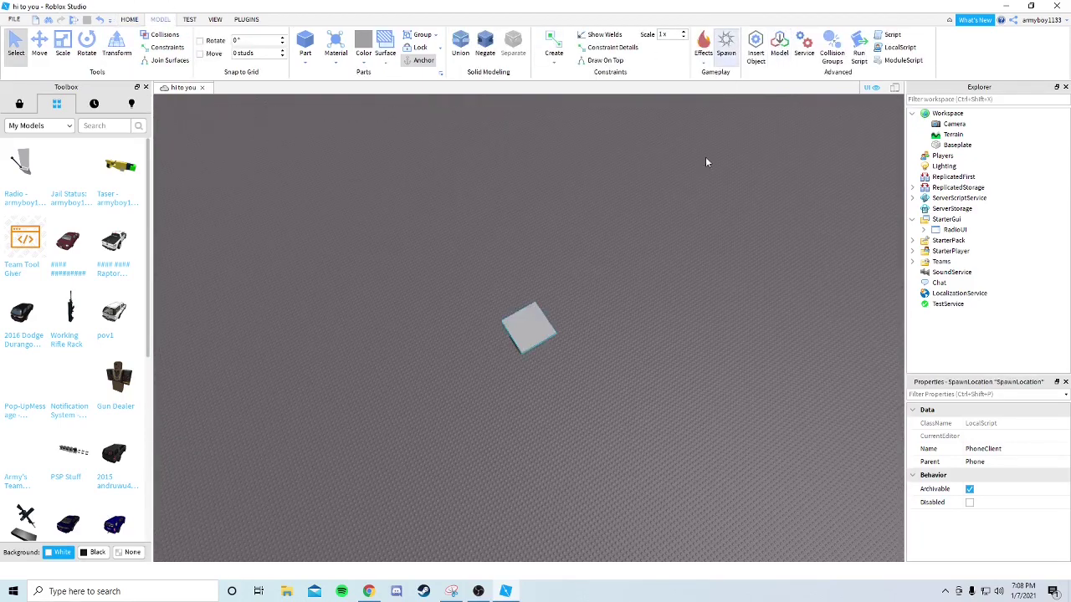
scroll(970, 444, down, 5)
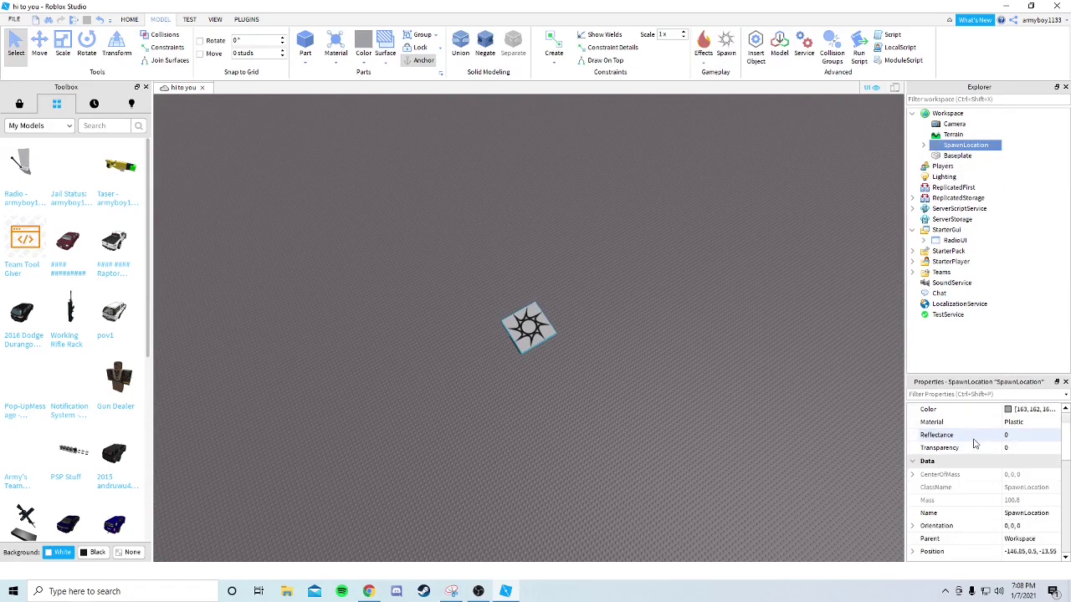
scroll(958, 447, down, 3)
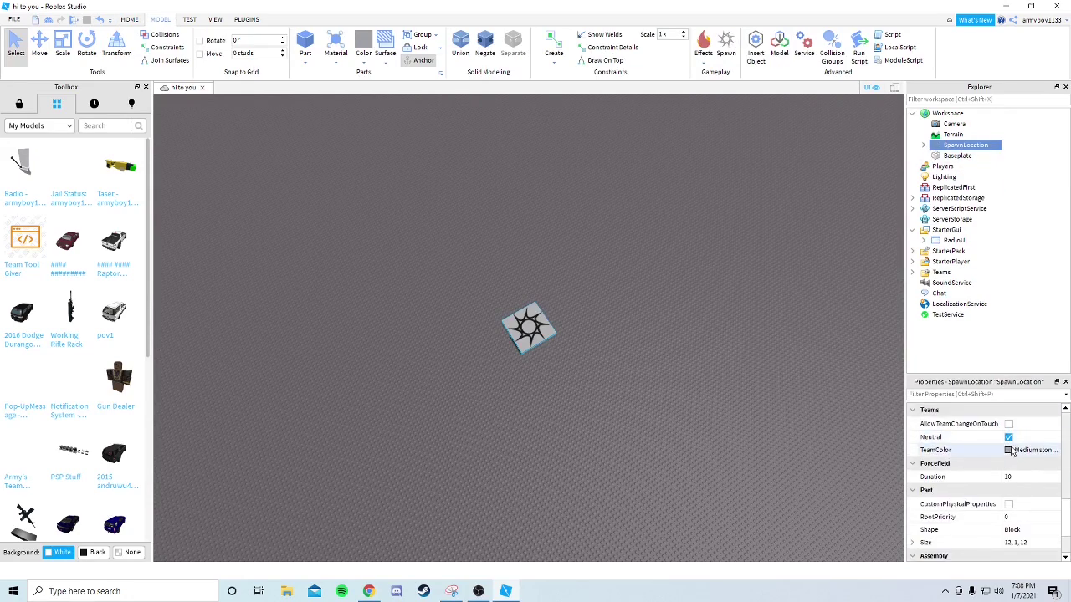
click(1011, 451)
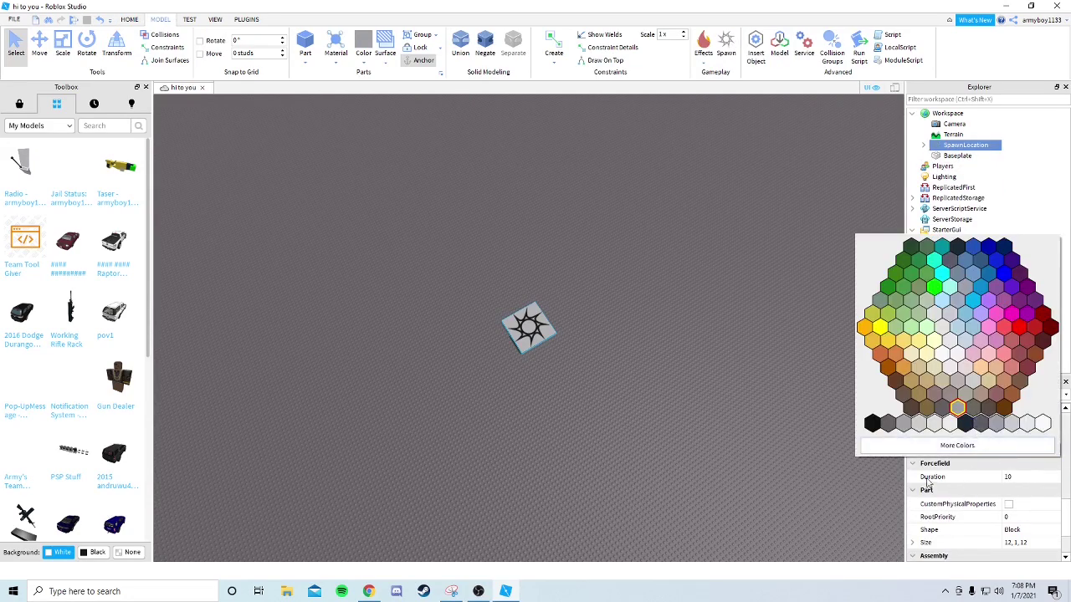
click(757, 465)
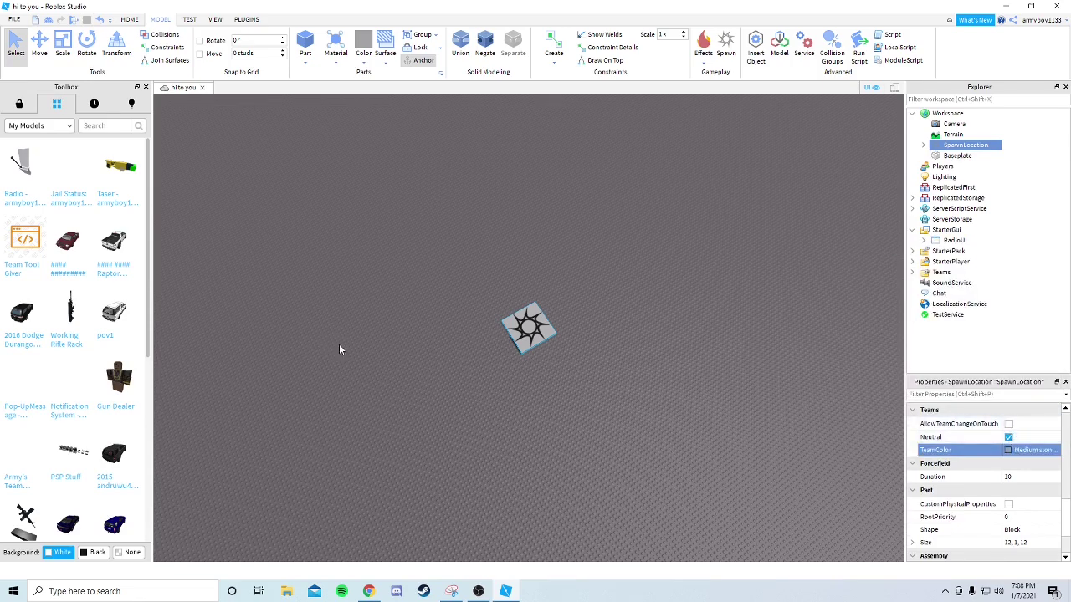
click(805, 308)
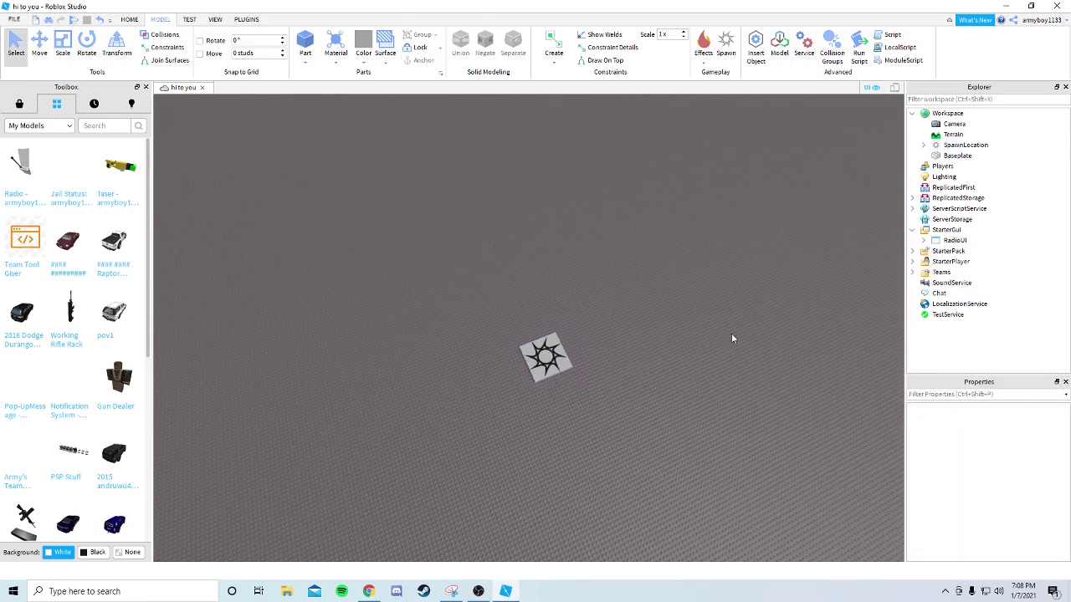
Step: Duplicate the SpawnLocation and place the copy on the baseplate a short distance from the original
click(544, 361)
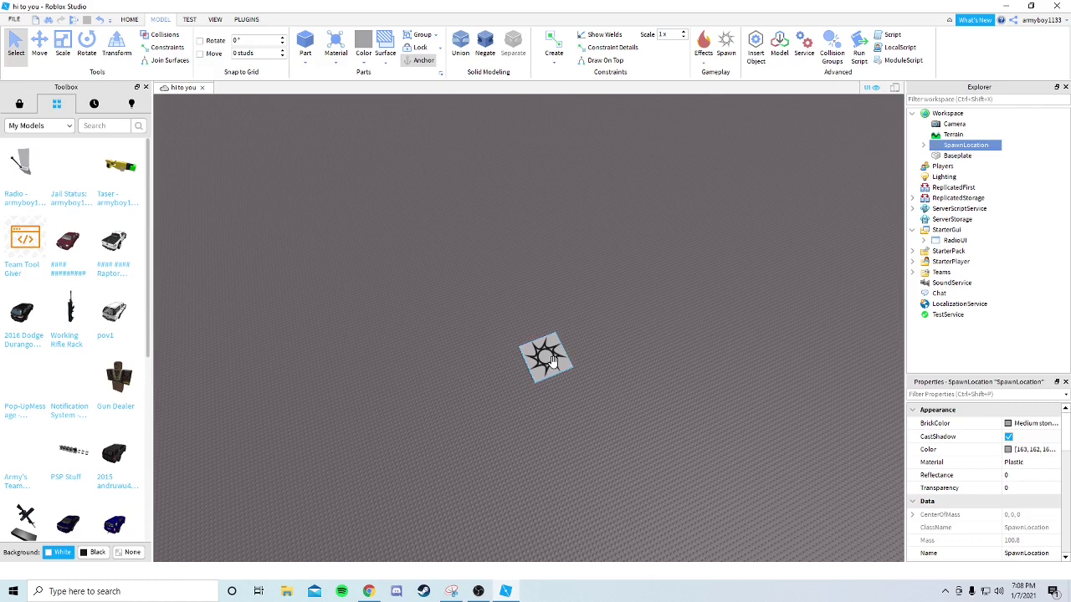
key(ctrl+d)
drag(550, 360, 655, 322)
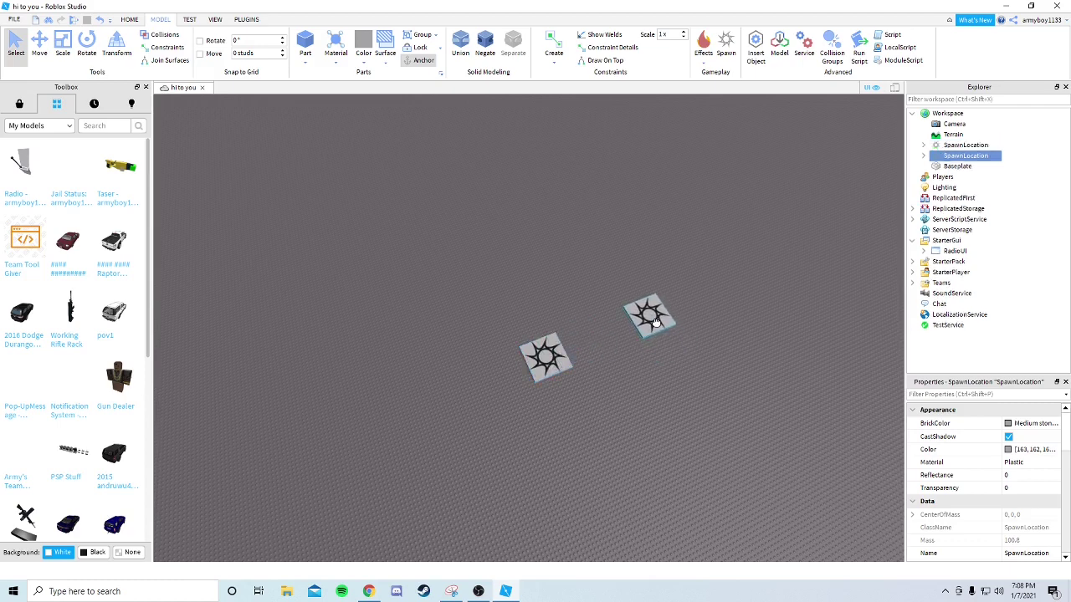
Step: Set the original SpawnLocation's BrickColor to New Yeller
click(548, 346)
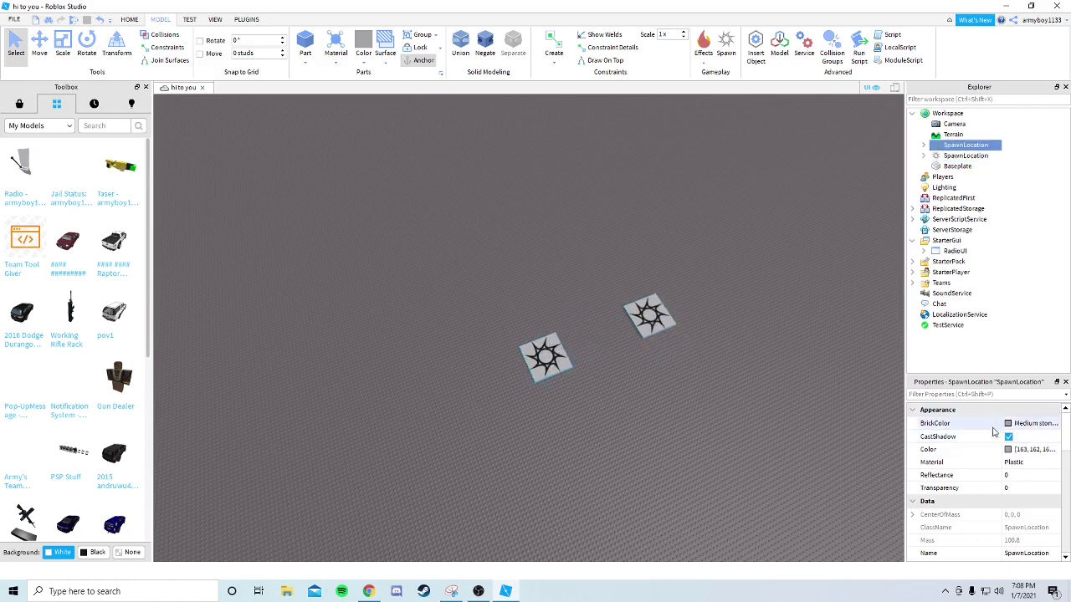
scroll(1013, 439, down, 10)
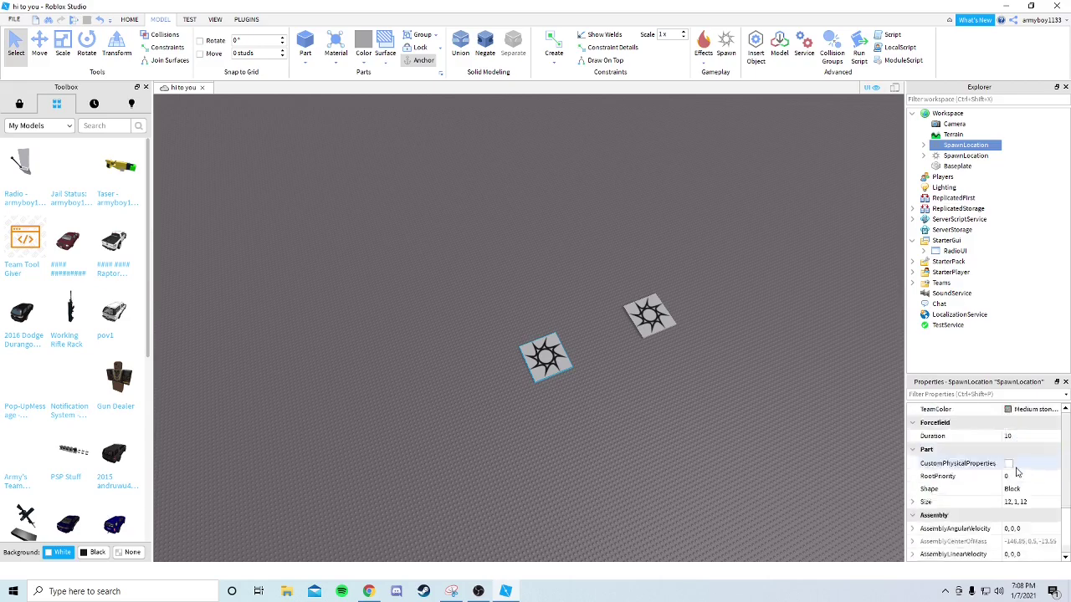
scroll(1011, 459, up, 5)
click(1009, 437)
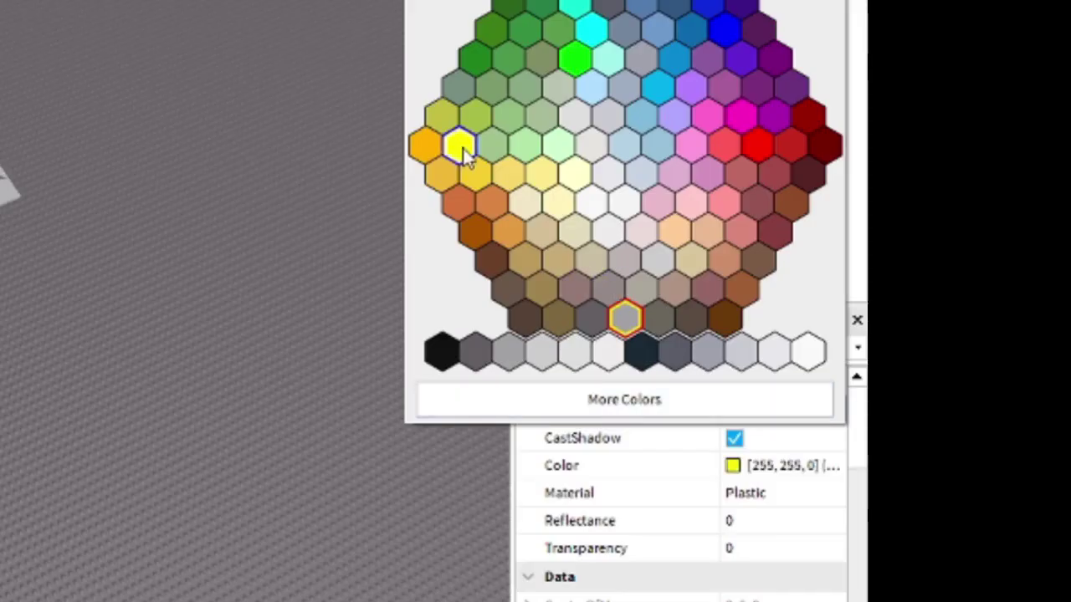
click(459, 148)
Step: Make the original SpawnLocation a team spawn: turn off Neutral, turn on AllowTeamChangeOnTouch and set TeamColor to New Yeller
scroll(810, 540, down, 10)
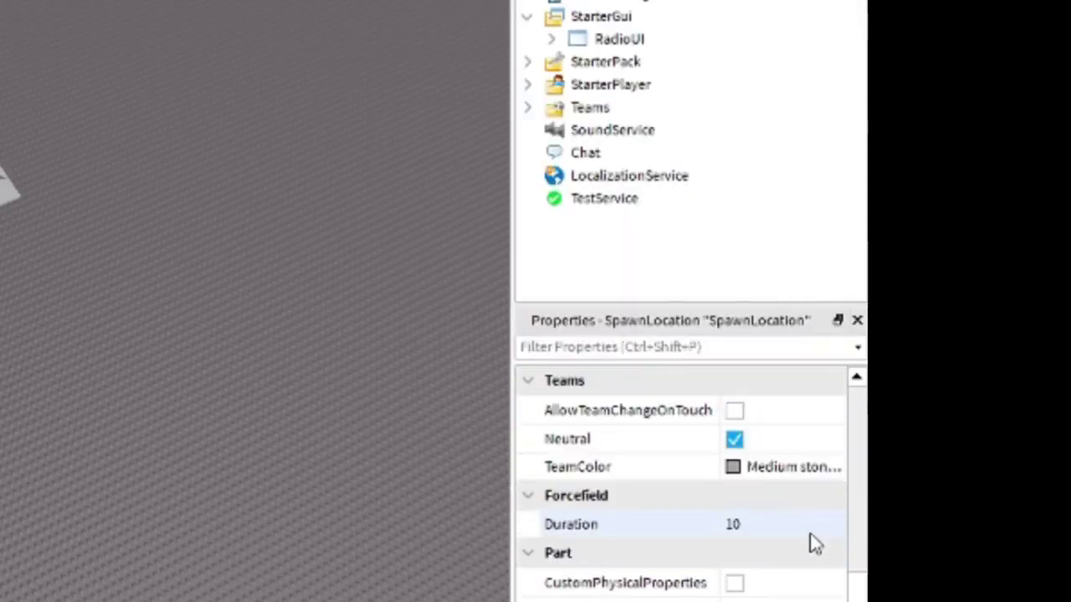
scroll(799, 523, up, 4)
click(735, 554)
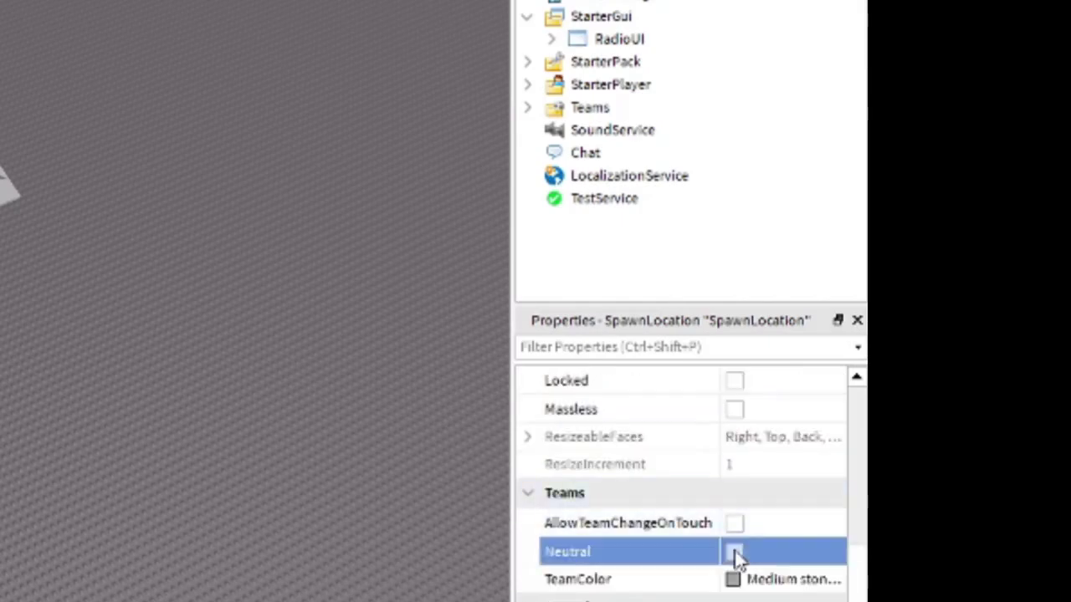
click(735, 526)
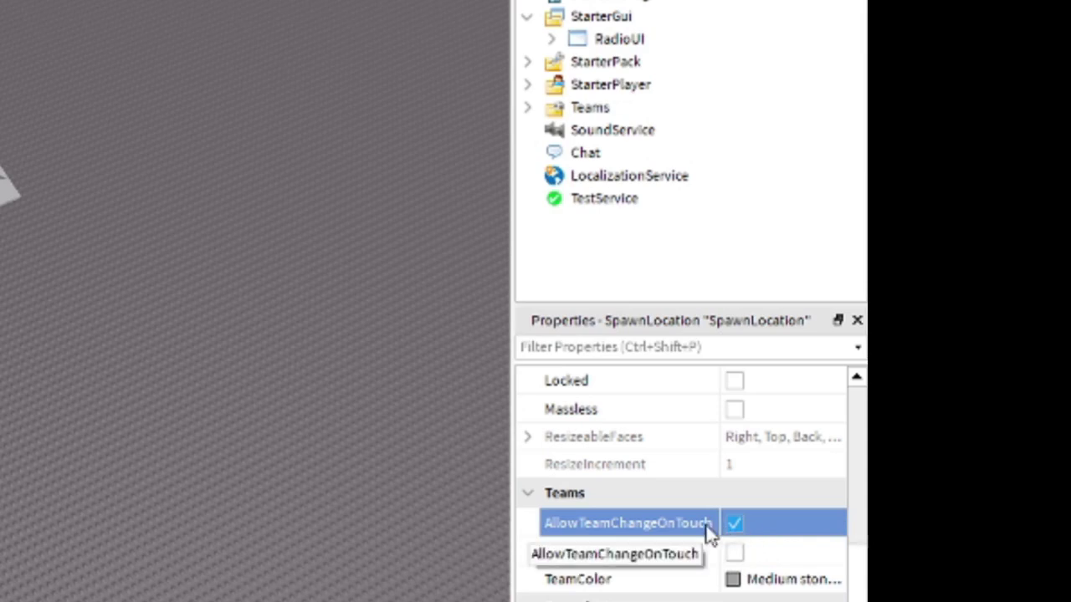
click(753, 584)
click(456, 316)
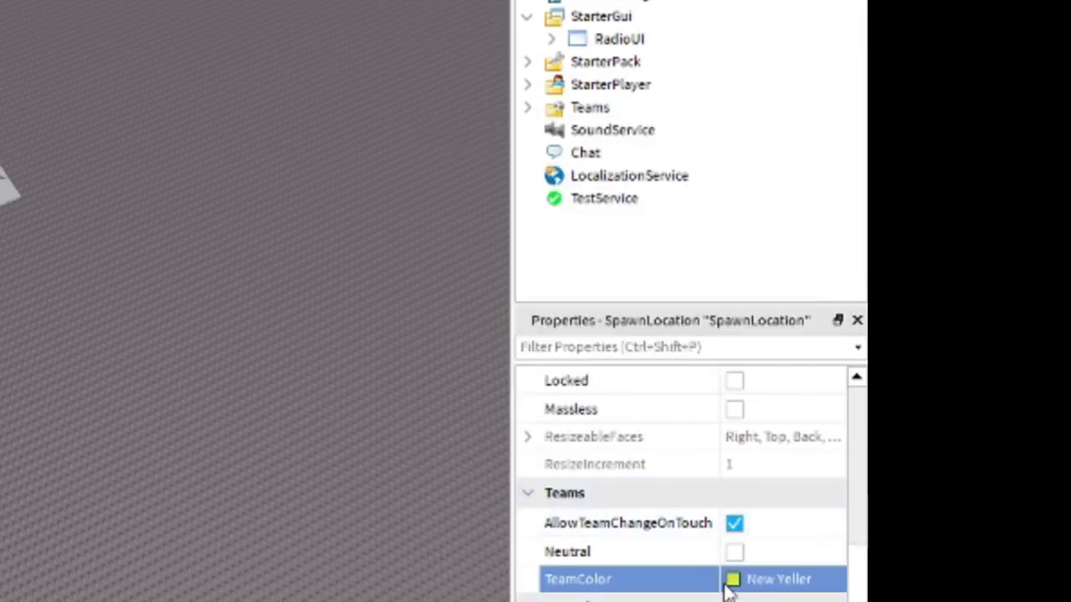
scroll(726, 583, up, 10)
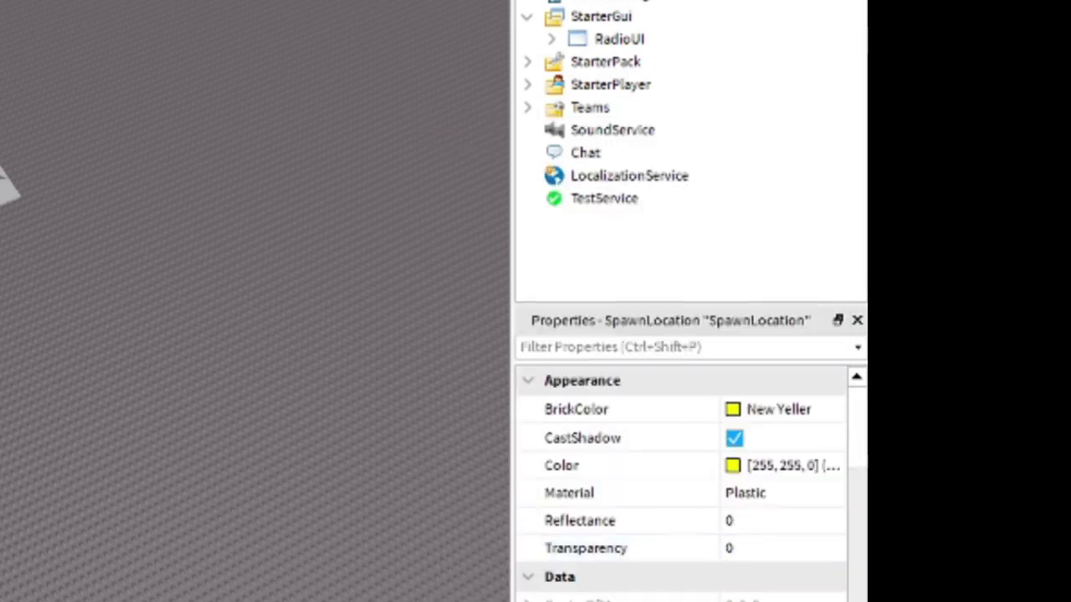
Step: Look up the Sheriff team among the game's teams, and return to the duplicated SpawnLocation
key(ctrl+z)
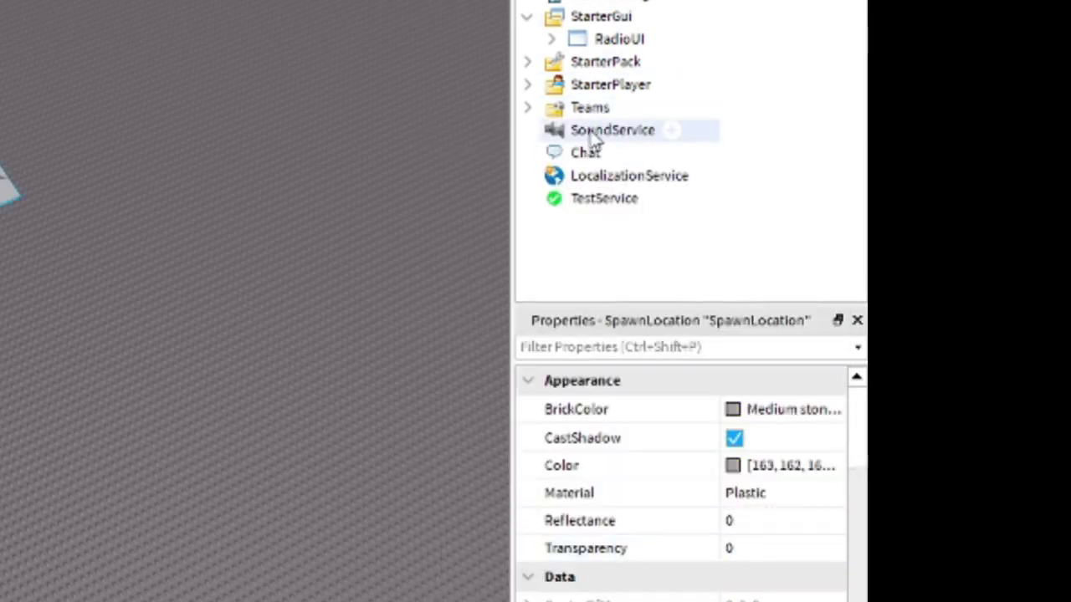
click(527, 108)
click(624, 175)
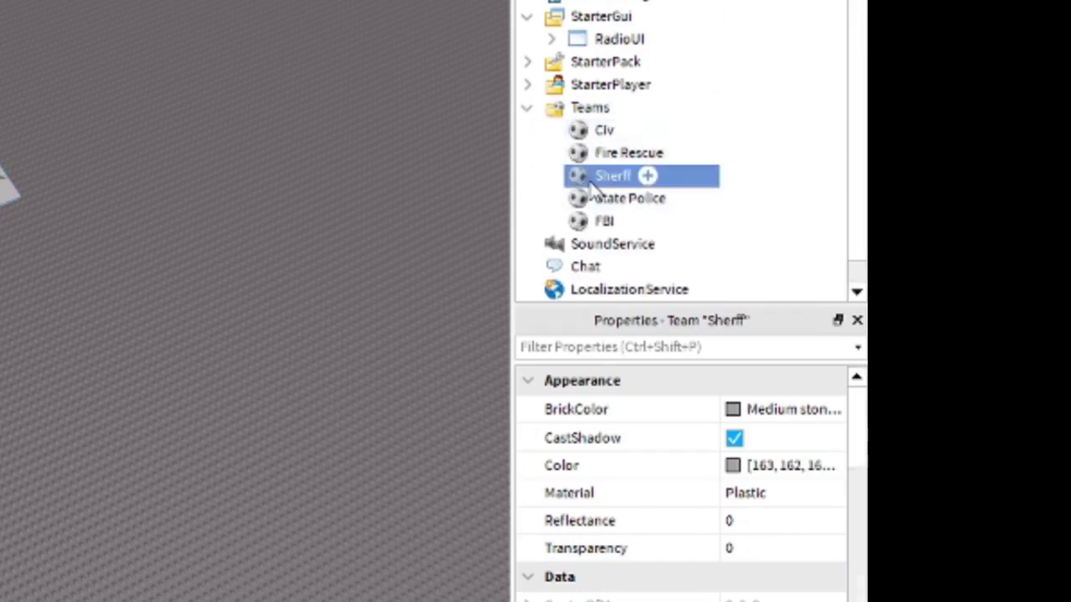
click(3, 186)
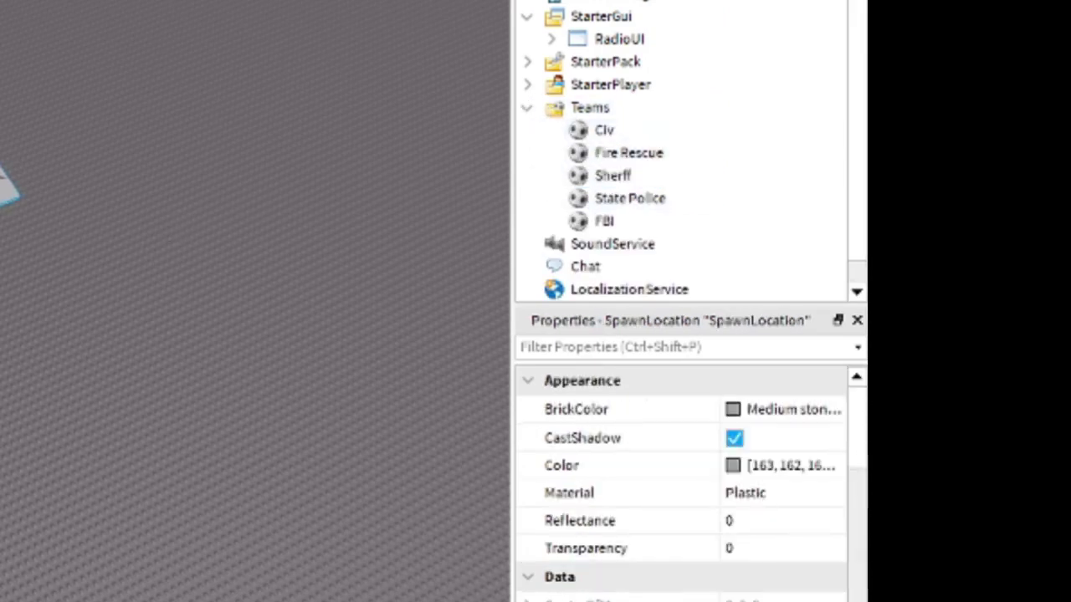
Step: Make the duplicated SpawnLocation a team spawn: turn on AllowTeamChangeOnTouch, turn off Neutral and set TeamColor to the Sheriff team's brown
scroll(823, 486, down, 10)
scroll(787, 573, up, 2)
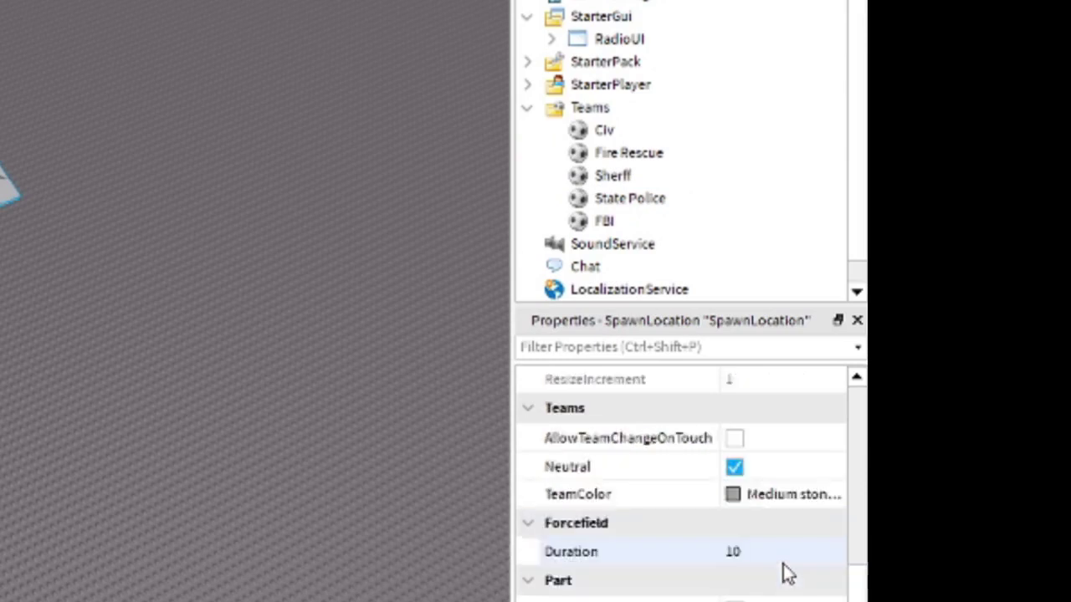
scroll(769, 547, up, 3)
scroll(734, 583, down, 2)
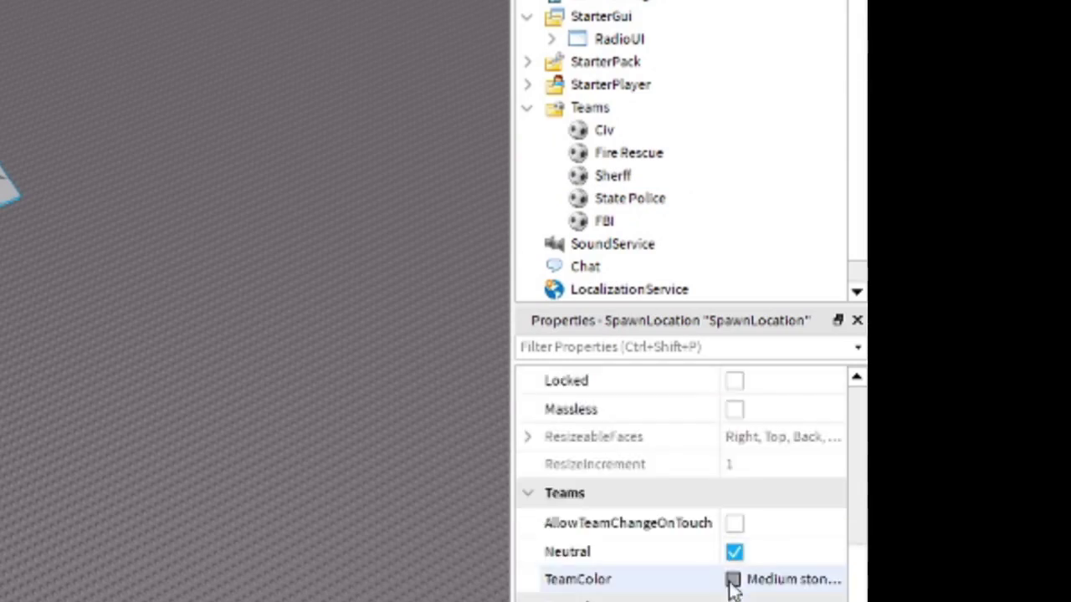
click(735, 524)
click(735, 554)
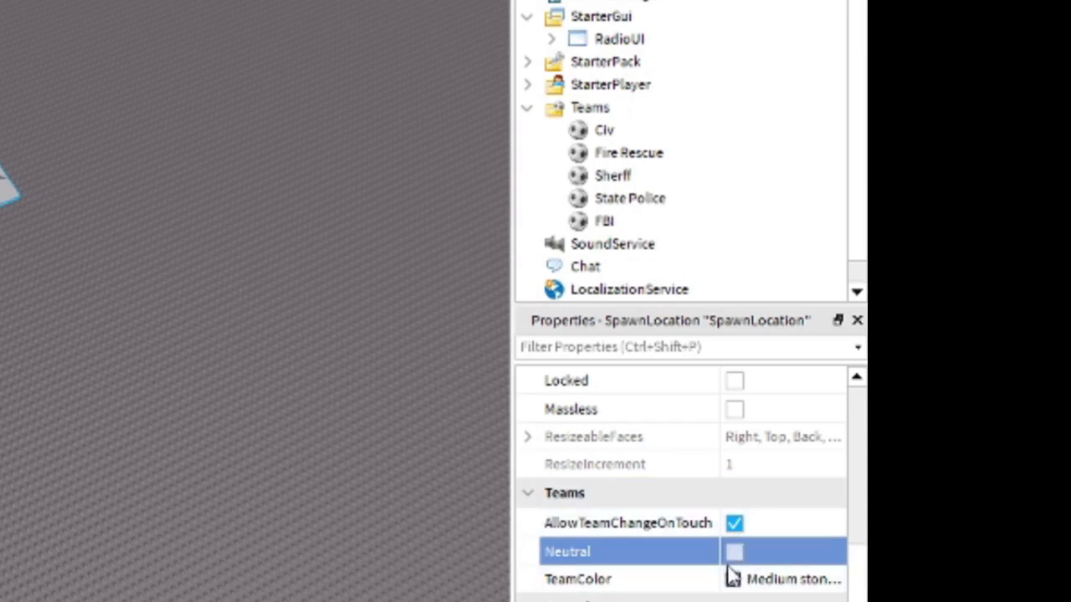
click(753, 579)
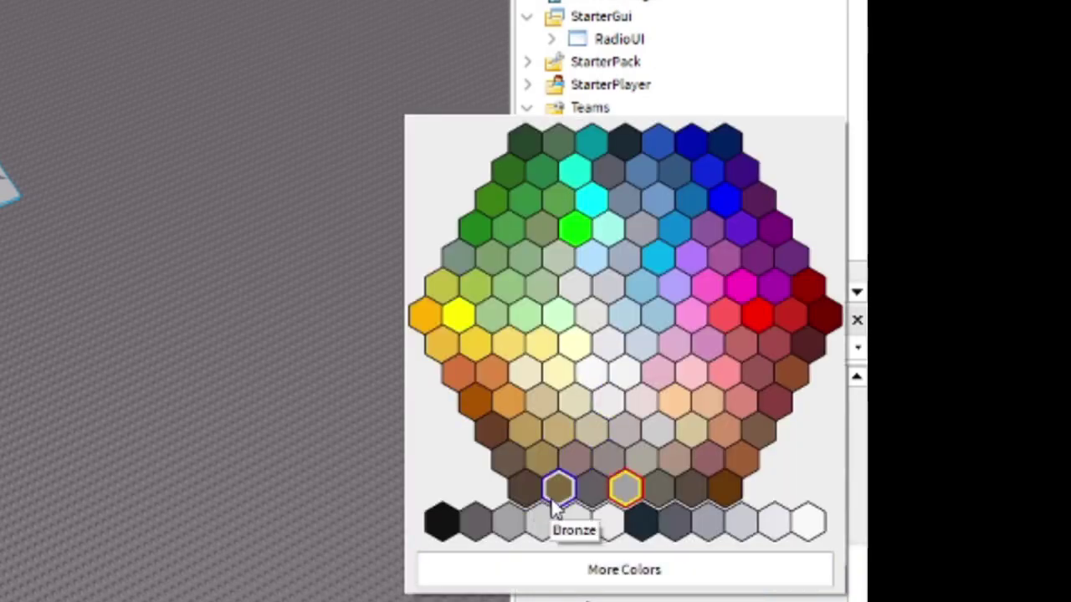
click(500, 428)
Step: Set the duplicated SpawnLocation's BrickColor to the matching brown (105, 64, 40) and deselect it
scroll(650, 477, up, 10)
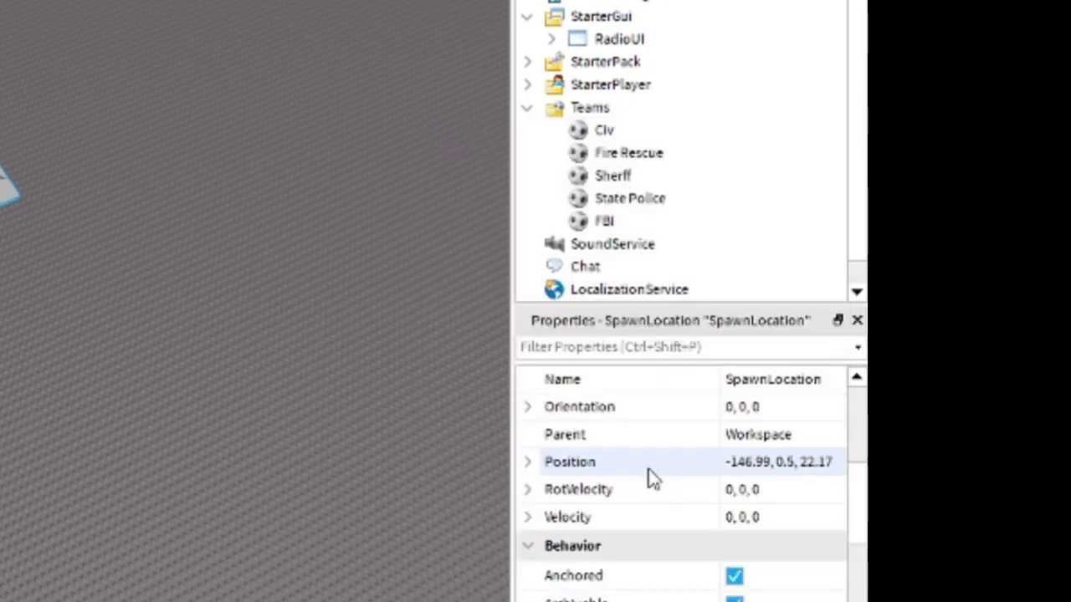
click(736, 410)
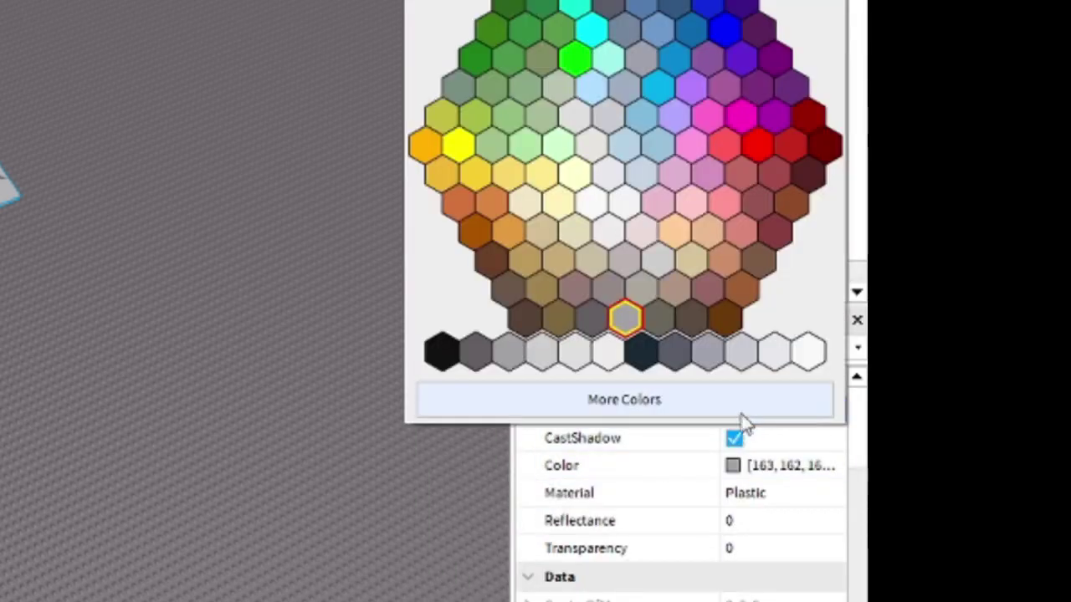
click(507, 289)
click(2, 275)
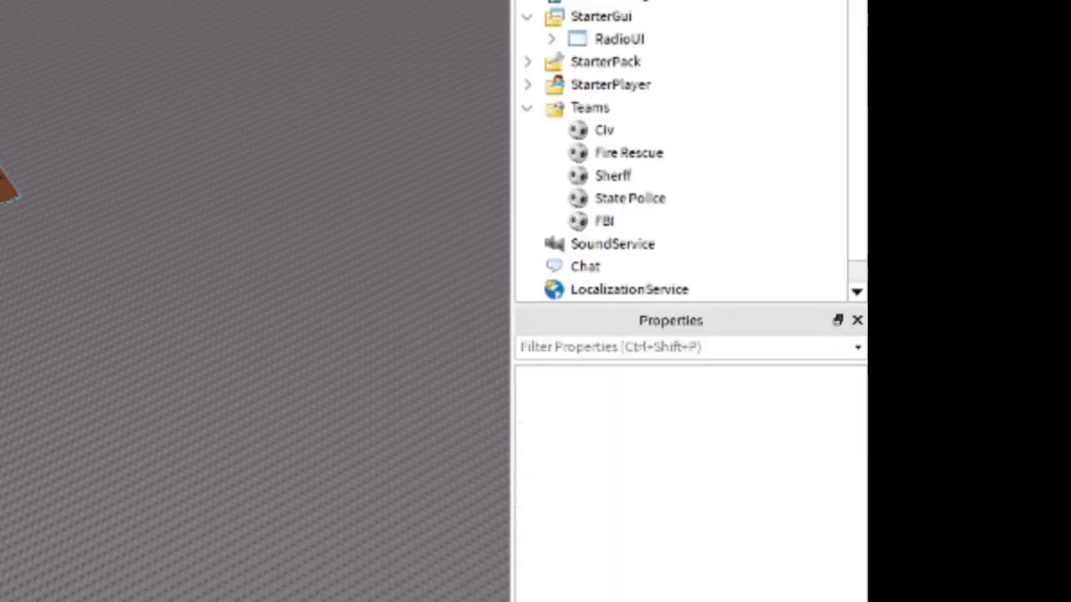
drag(649, 315, 637, 323)
click(642, 362)
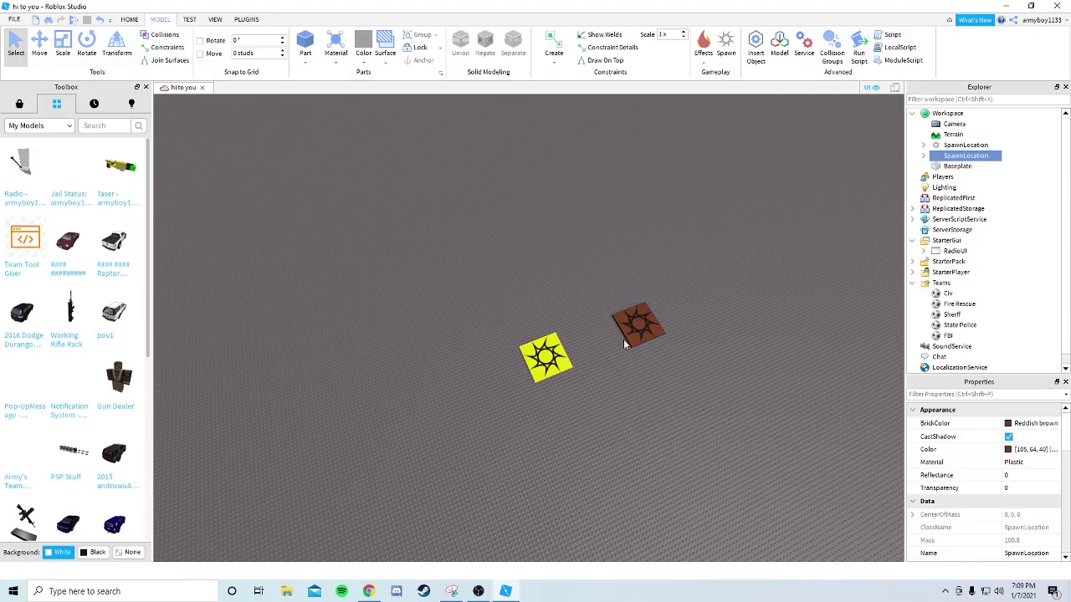
Step: Start a play test, equip the Phone and look through its Emergency, Directory and Dial pages
click(74, 20)
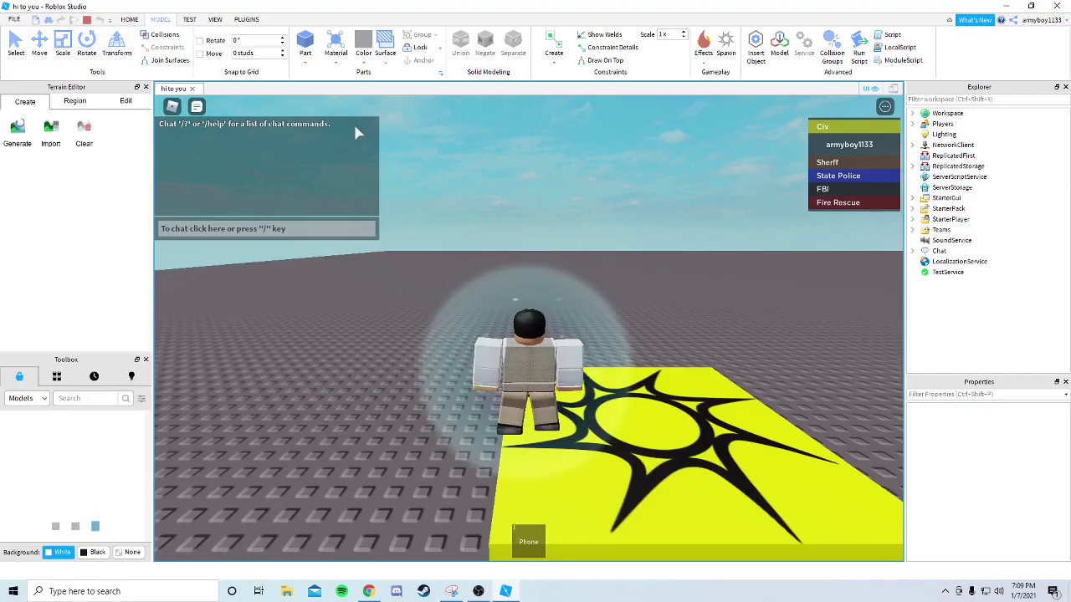
right_drag(478, 293, 478, 294)
key(1)
click(540, 223)
click(572, 225)
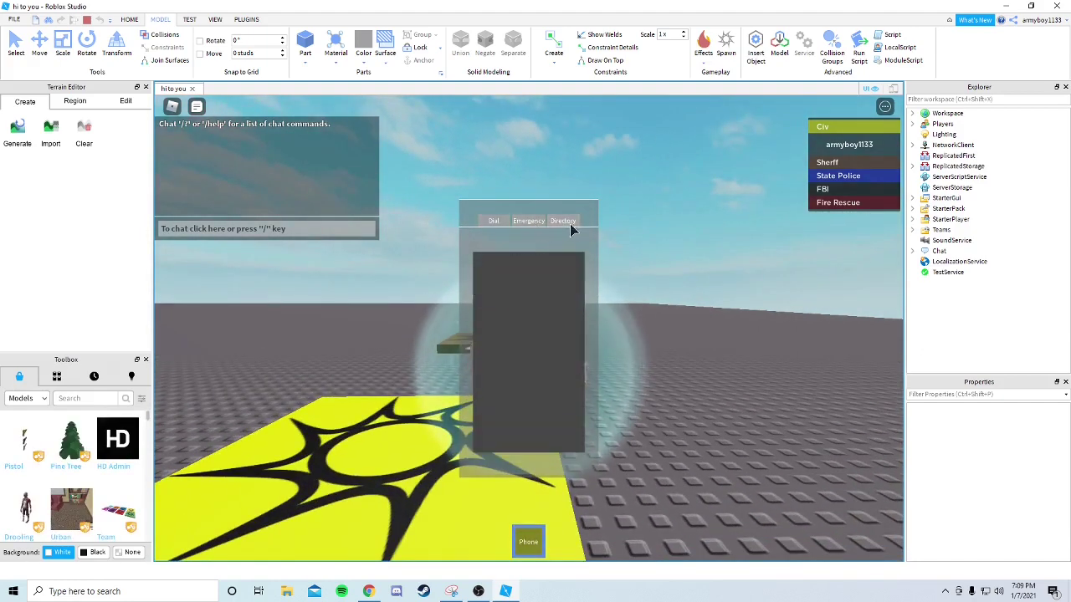
click(543, 223)
click(494, 221)
Step: Enter random test text in the phone's Emergency description, check the Directory page and put the phone away
click(525, 262)
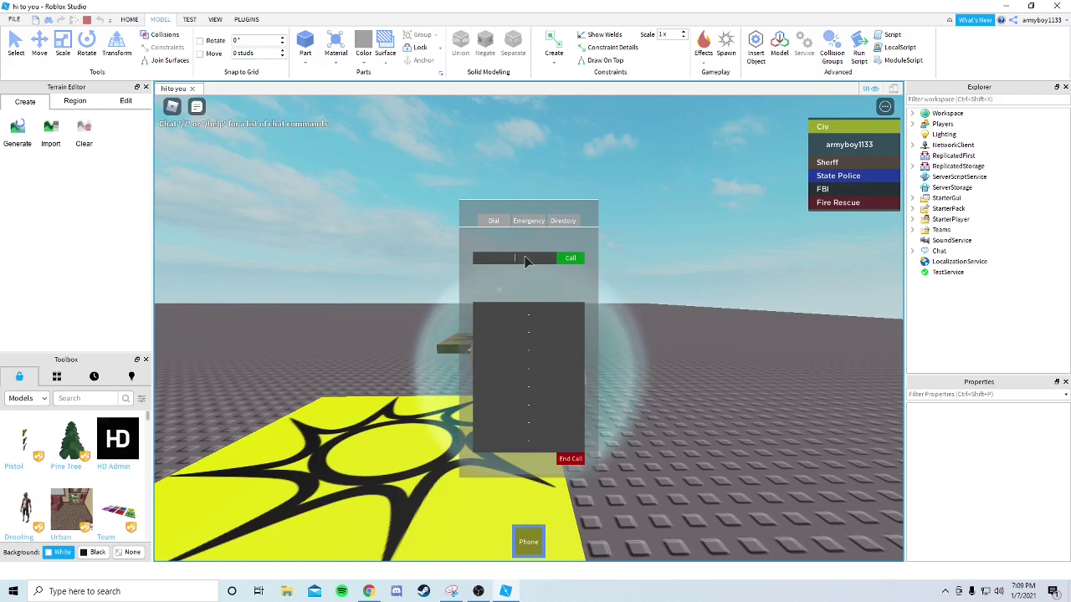
text(fdsfsdf)
drag(525, 261, 489, 253)
click(528, 221)
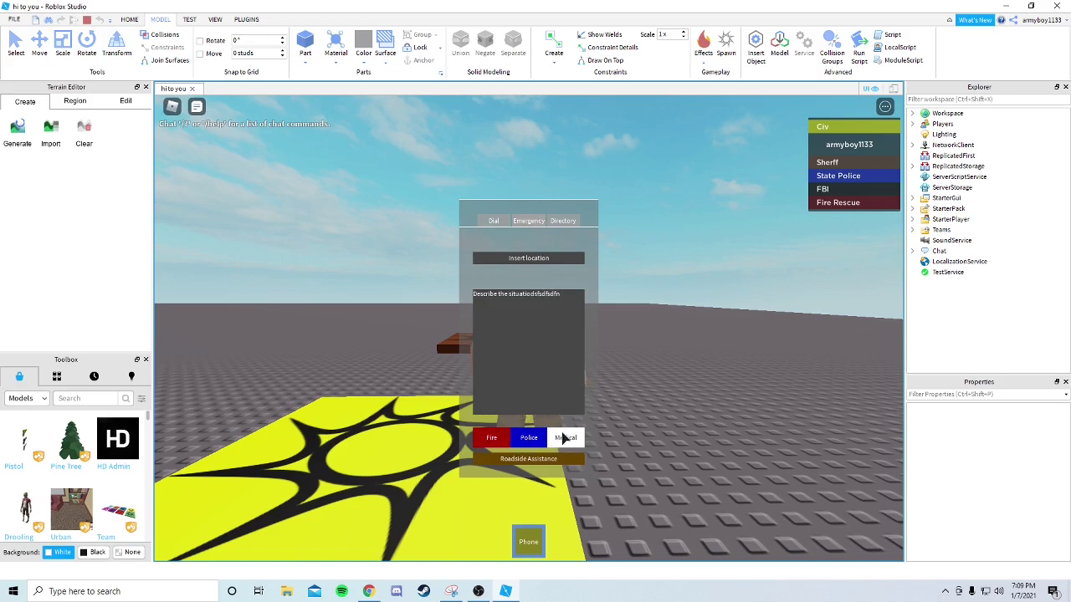
click(562, 226)
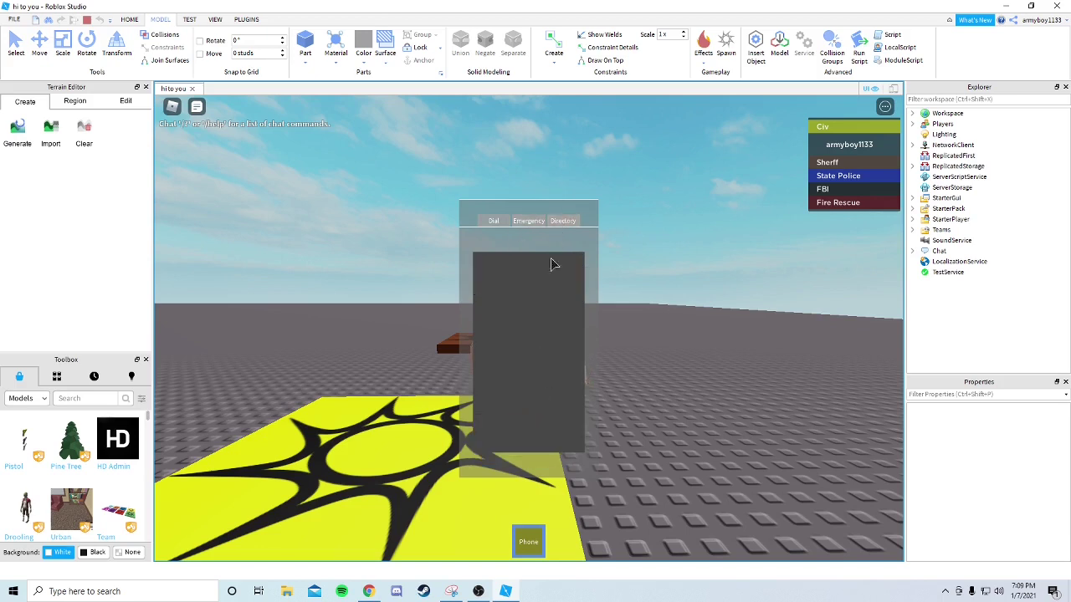
click(530, 541)
Step: Walk the character from the yellow spawn onto the brown spawn to switch to the Sheriff team
key(w)
key(s)
key(d)
key(w)
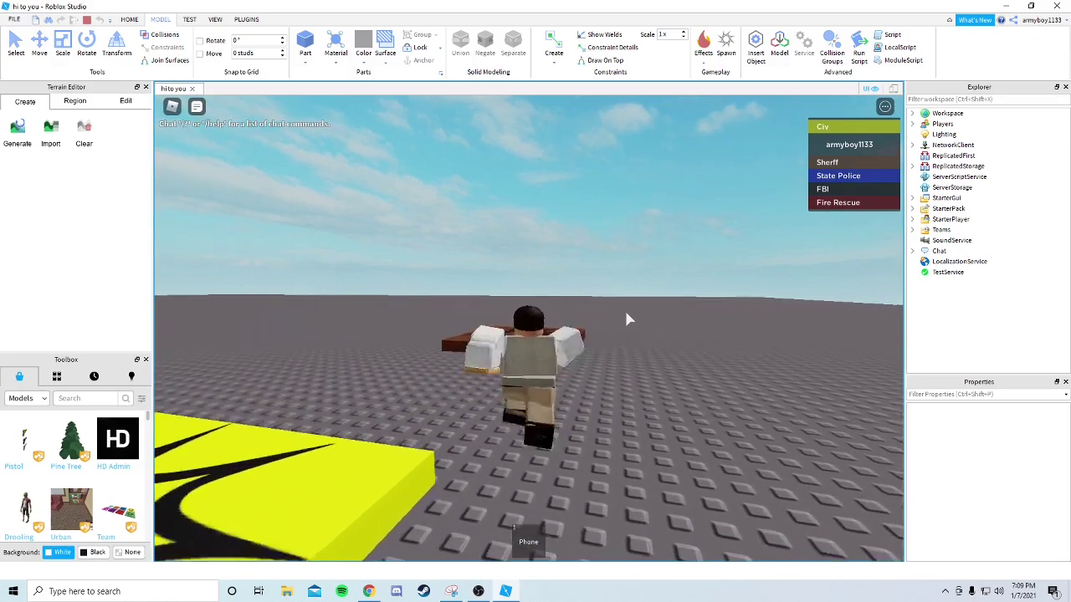
key(w)
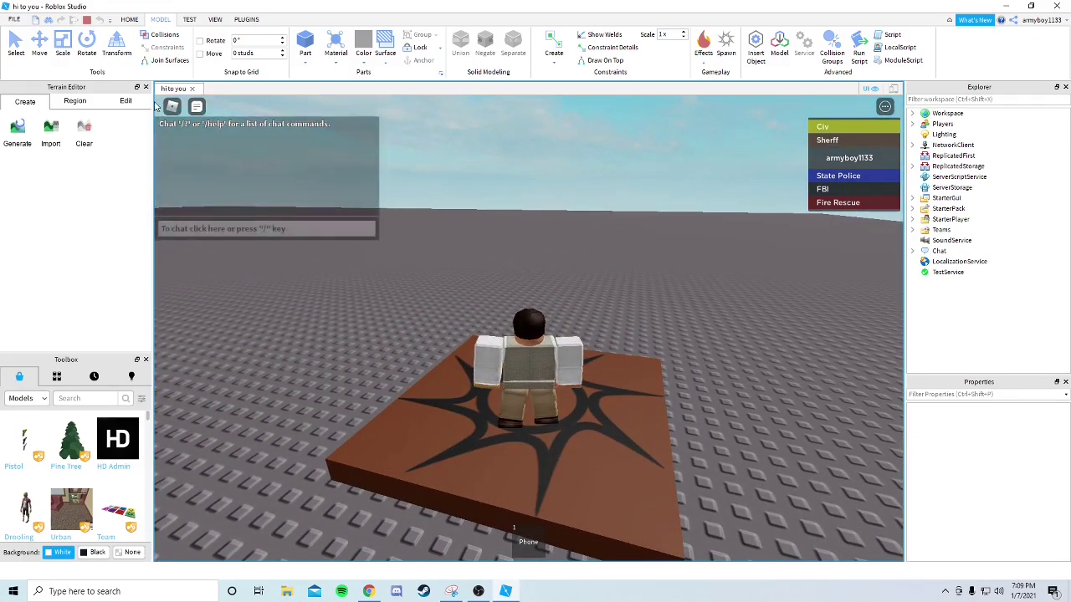
Step: Reset the character and submit 1TEST as the radio callsign after respawning
key(Escape)
key(r)
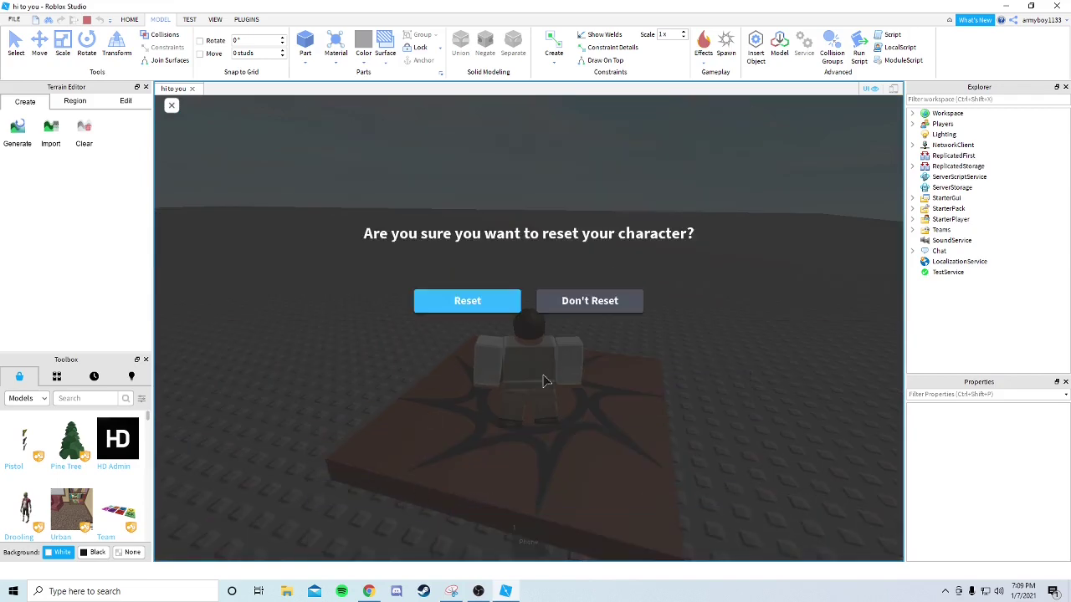
click(460, 303)
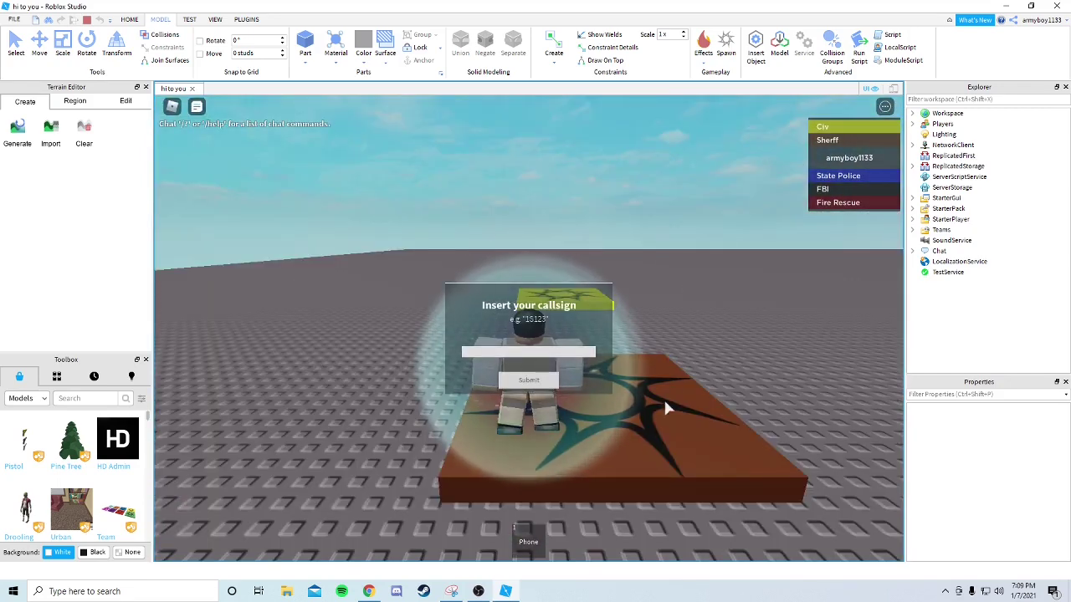
click(544, 355)
text(1TEST)
click(536, 381)
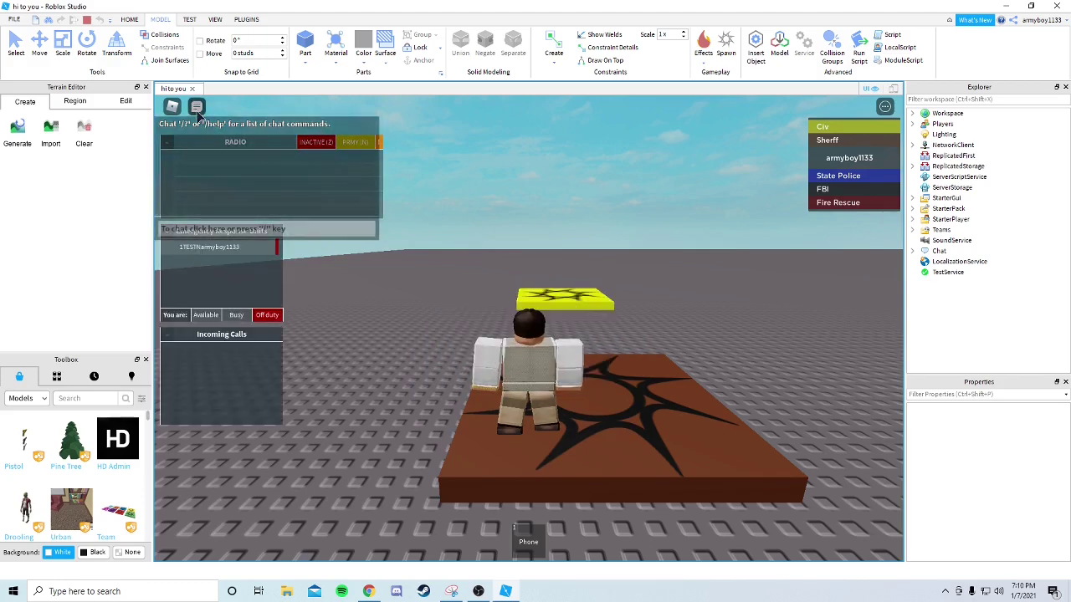
Step: Toggle the chat window and switch the radio on and off, leaving it active
click(196, 107)
key(z)
key(z)
key(z)
key(z)
key(z)
right_drag(463, 232, 522, 233)
key(z)
key(z)
key(z)
key(z)
Step: Send the test messages threw, dfsdf, fasdfas and asf through chat with the radio active
key(slash)
text(the)
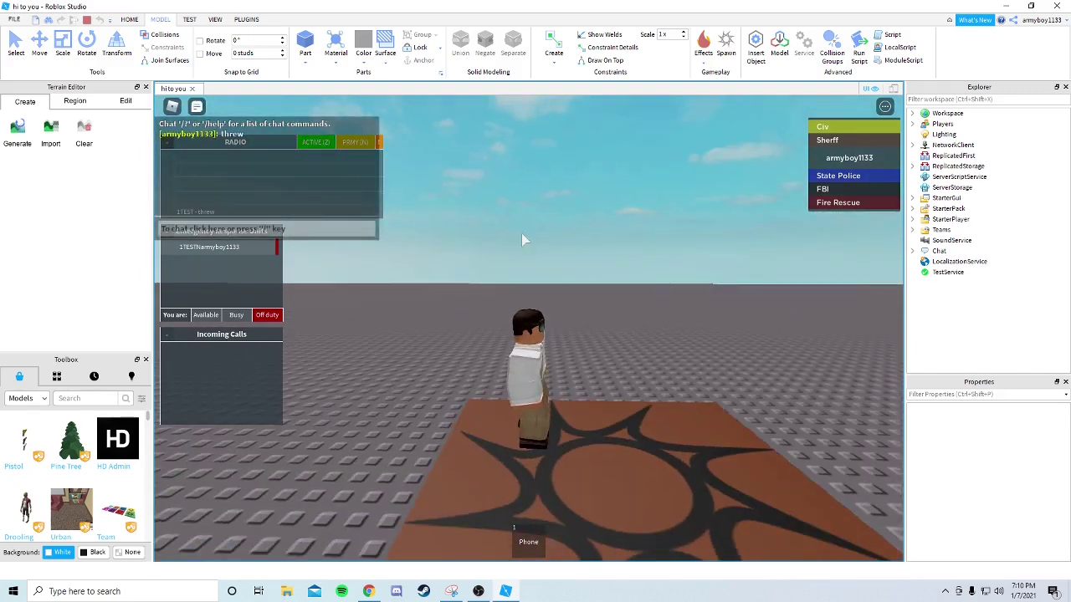
text(f)
key(Return)
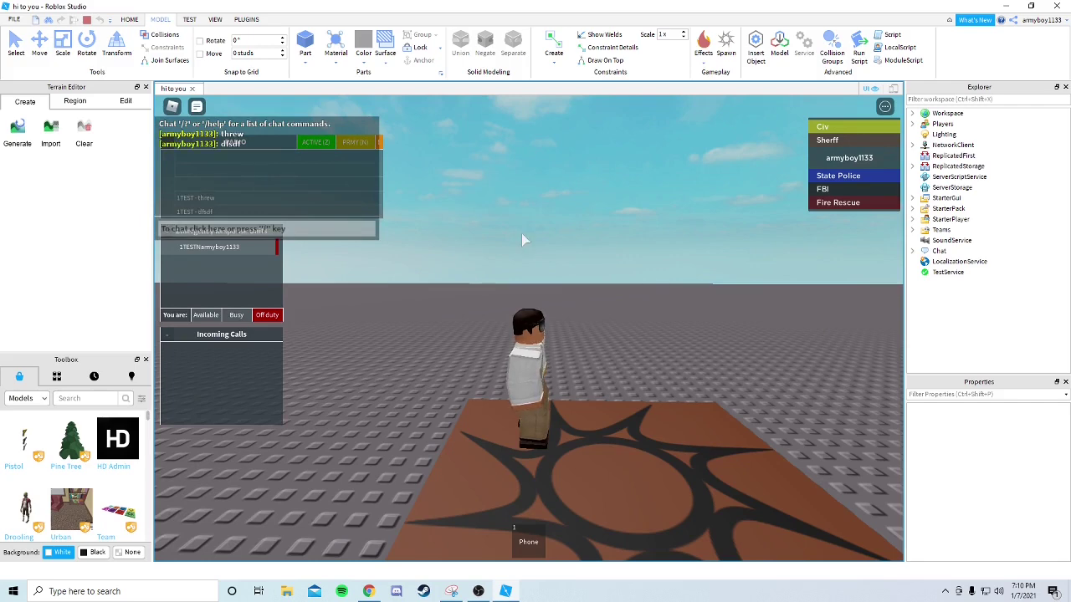
key(s)
key(d)
key(slash)
text(fasdfas)
key(Return)
key(s)
key(slash)
text(asf)
key(Return)
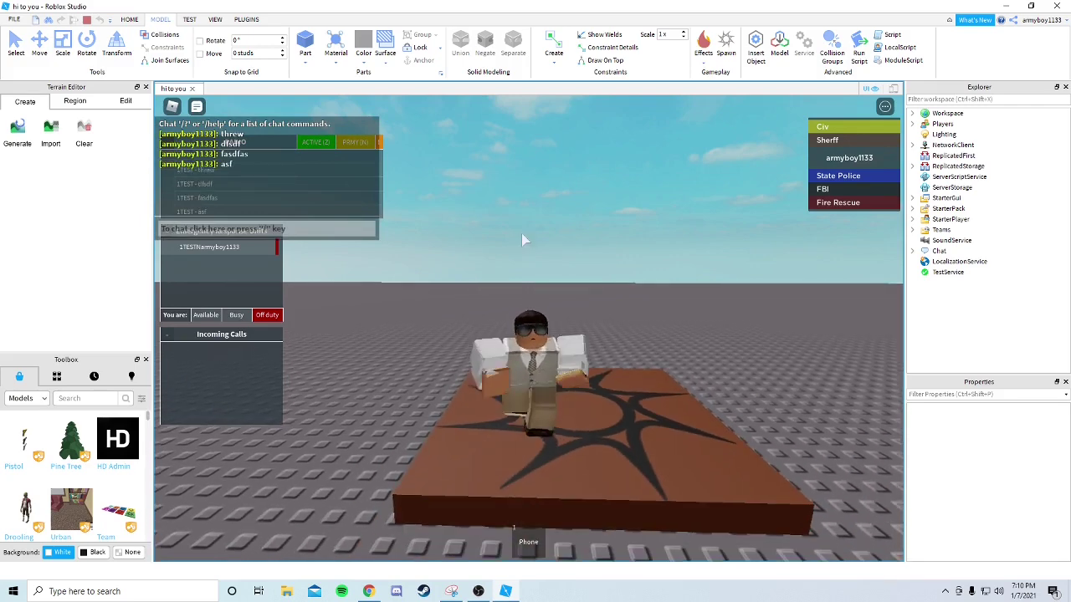
Step: Hide the chat window and cycle the radio through its channels, such as FD and PRSN, back to PRMY
click(195, 107)
key(n)
key(n)
key(n)
key(n)
key(n)
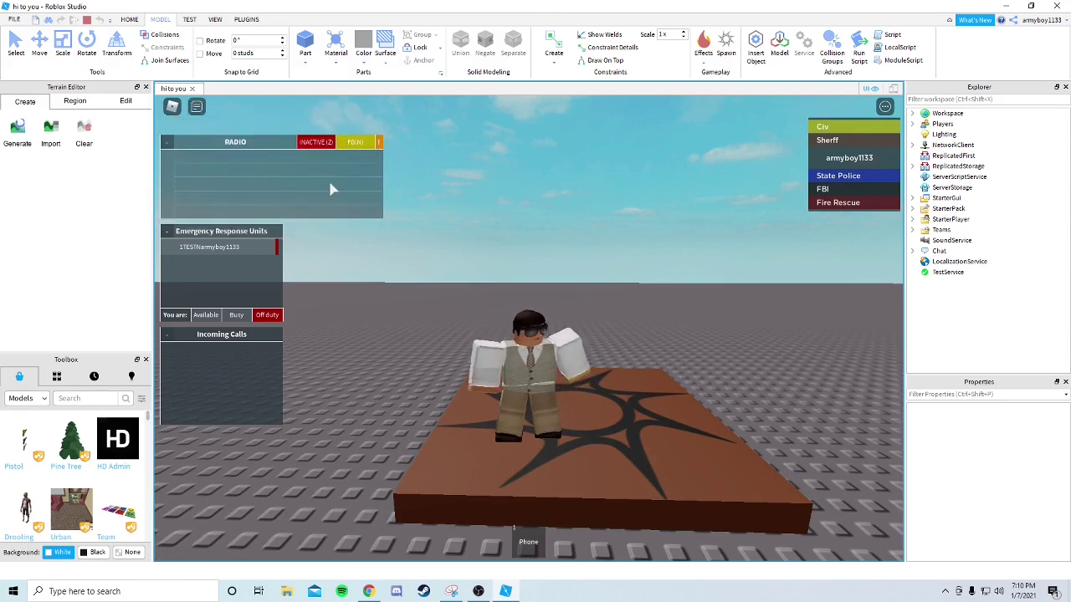
key(d)
key(n)
key(a)
key(w)
key(s)
key(n)
key(s)
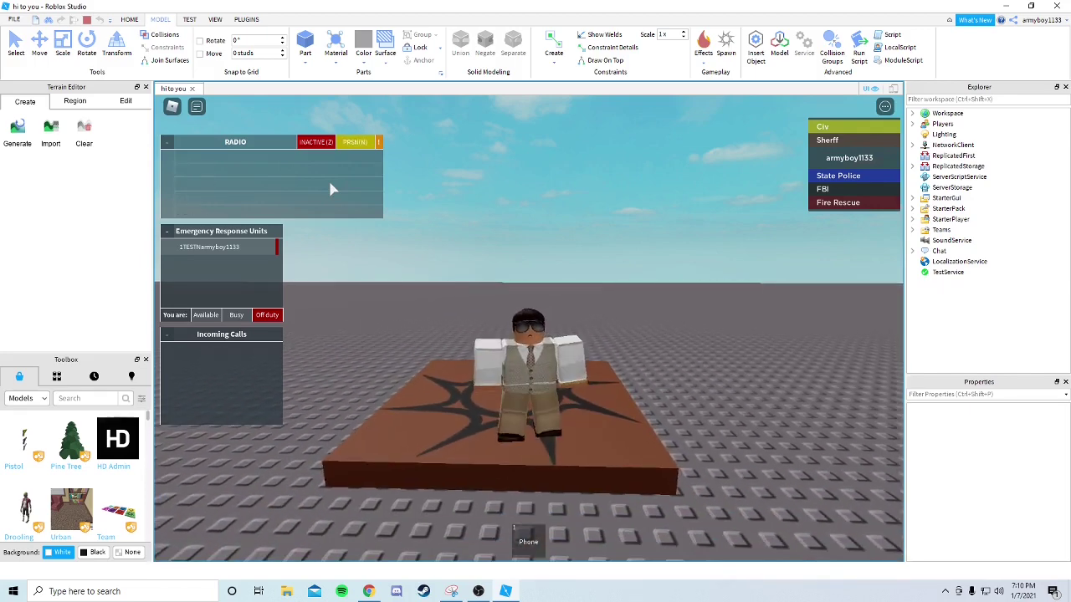
key(n)
key(n)
Step: Try the Available, Busy and Off duty statuses for the unit and leave it set to Available
click(205, 315)
click(236, 315)
click(267, 315)
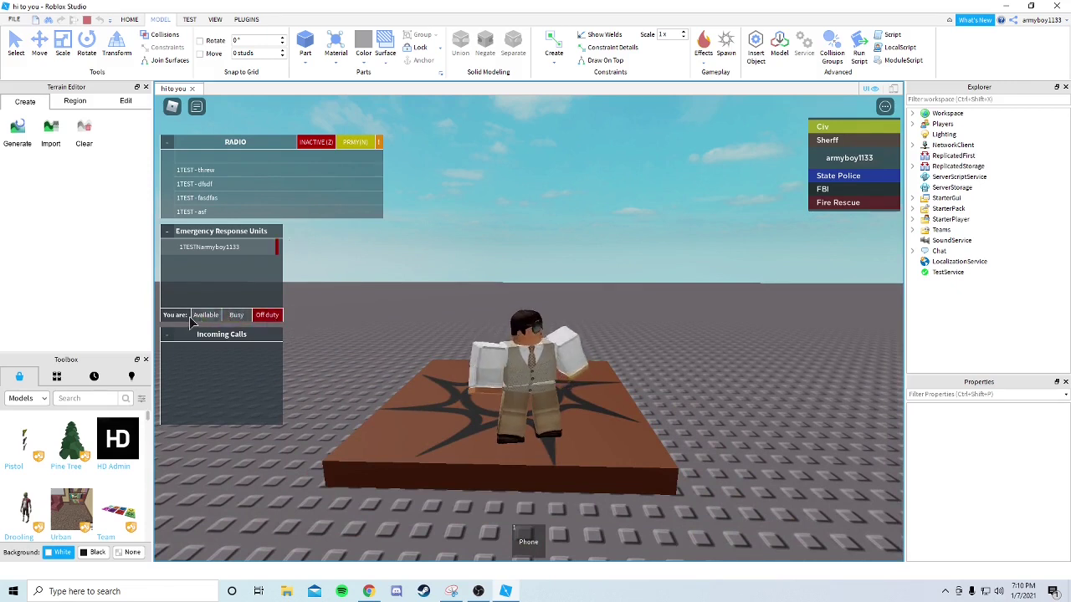
click(205, 316)
Step: Collapse the Emergency Response Units and Incoming Calls windows and reposition both on the game screen
drag(173, 249, 516, 210)
drag(186, 389, 294, 462)
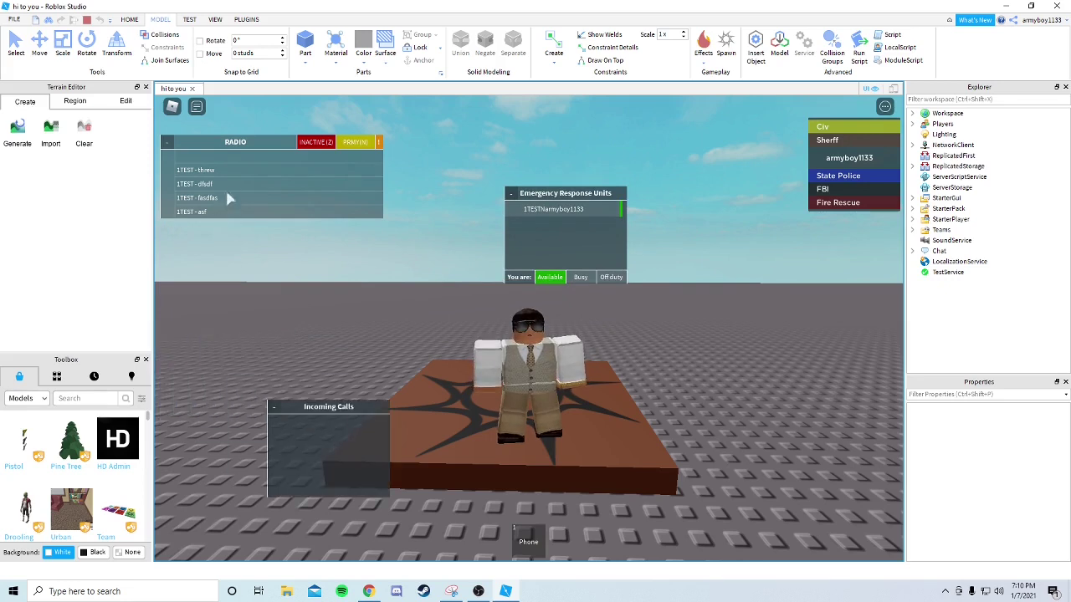
click(511, 193)
click(274, 407)
drag(310, 425, 169, 324)
drag(591, 216, 401, 269)
Step: Equip the Phone again and try to expand the collapsed Emergency Response Units window
right_drag(537, 362, 538, 364)
click(528, 540)
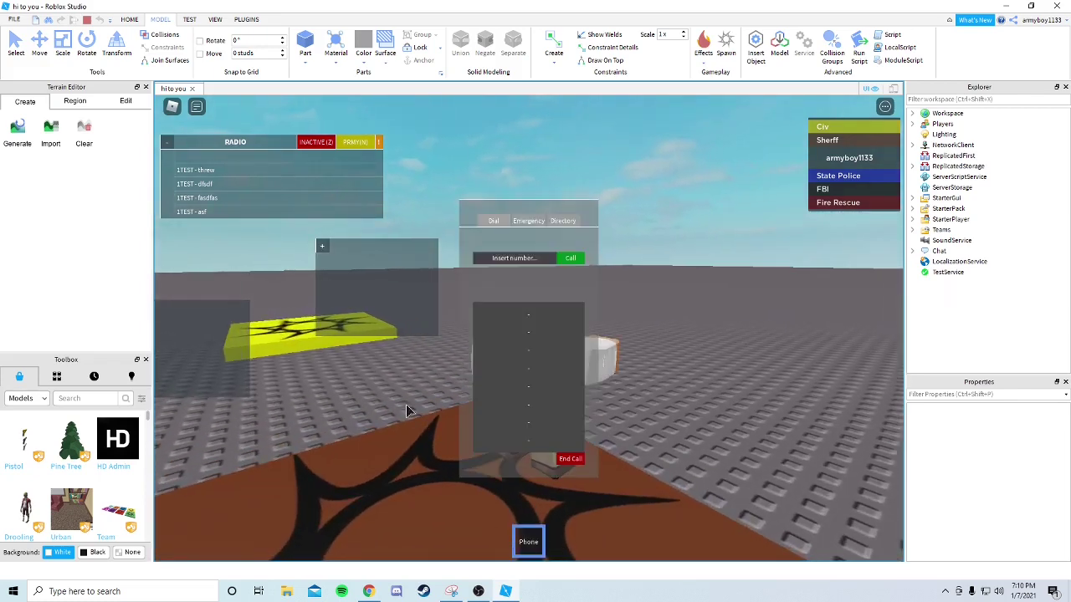
click(322, 247)
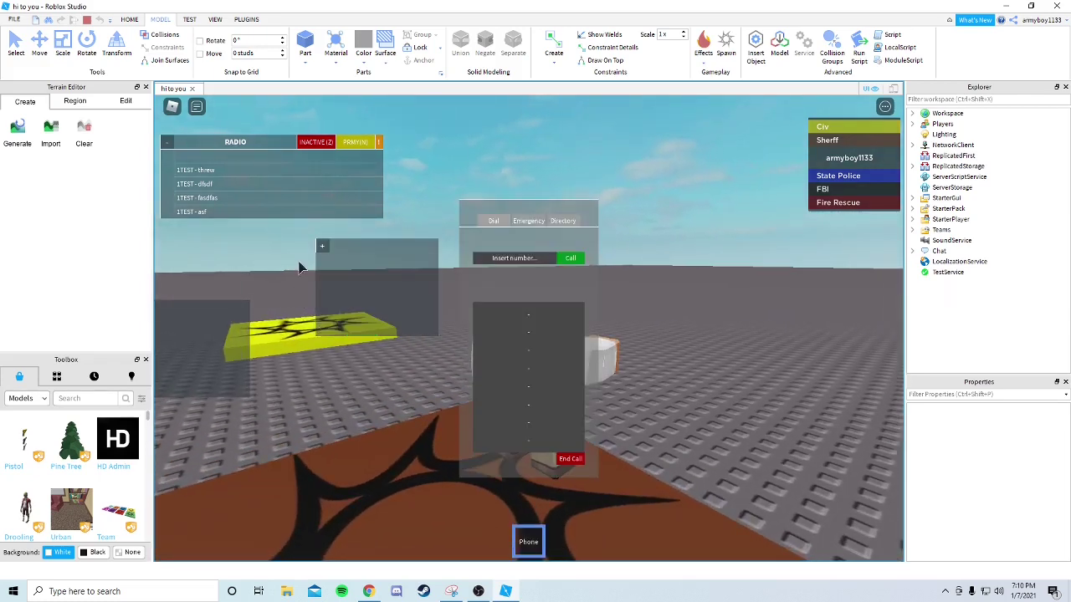